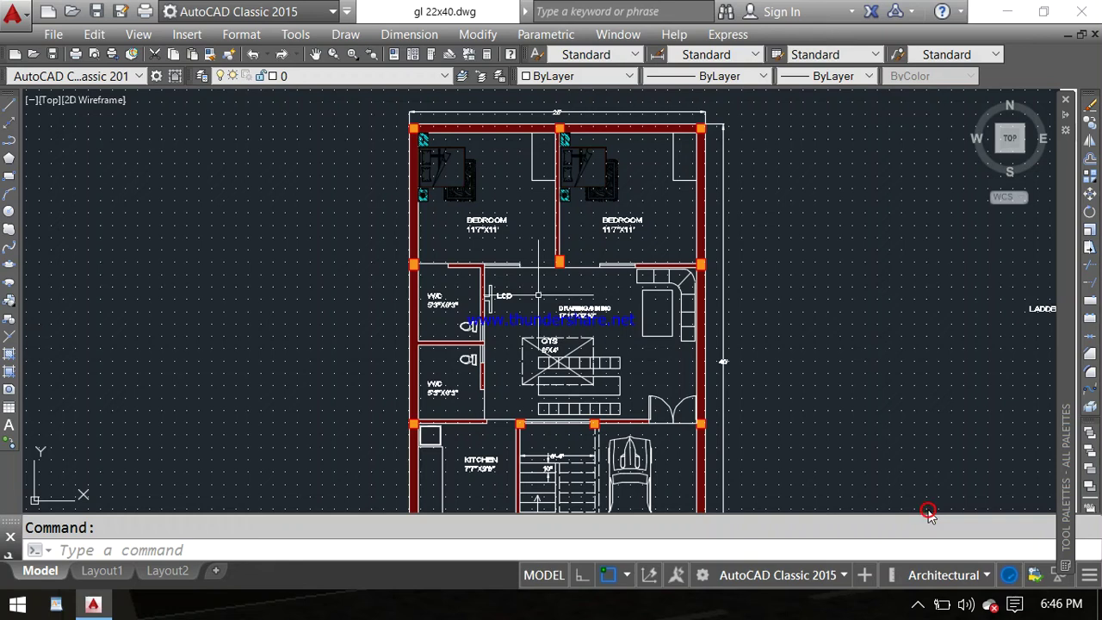
Zoom out and shift the 25' plan up to see its lower rooms.
{"action": "scroll", "coordinate": [537, 295], "scroll_direction": "down", "scroll_amount": 2}
{"action": "mouse_move", "coordinate": [538, 295]}
{"action": "middle_mouse_down"}
{"action": "mouse_move", "coordinate": [548, 239]}
{"action": "mouse_move", "coordinate": [527, 253]}
{"action": "middle_mouse_up"}
{"action": "scroll", "coordinate": [526, 253], "scroll_direction": "up", "scroll_amount": 2}
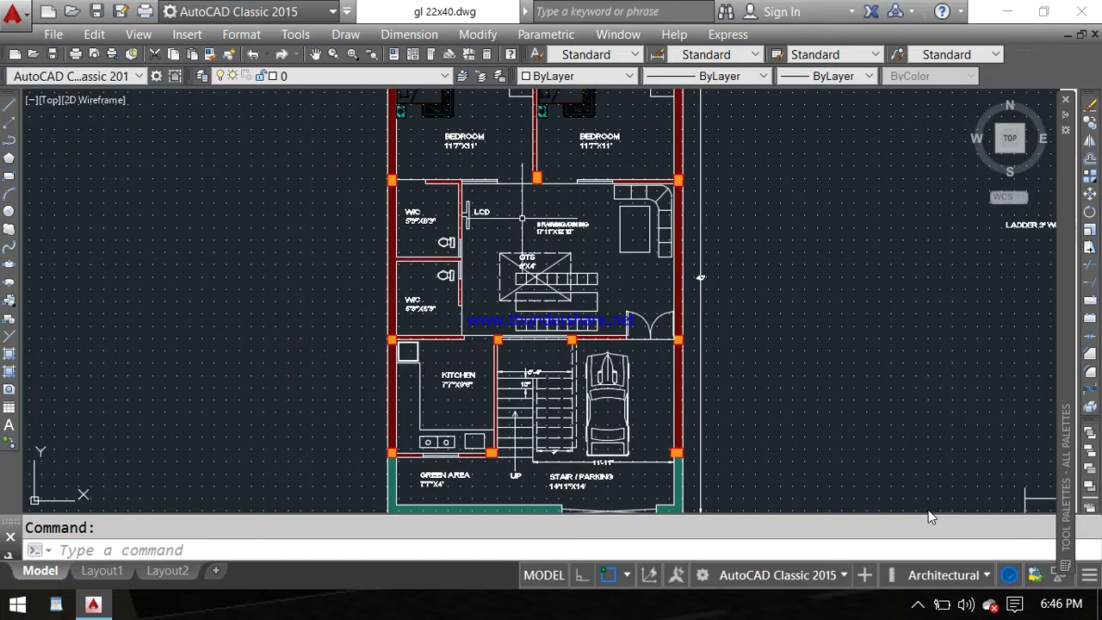
{"action": "scroll", "coordinate": [522, 218], "scroll_direction": "down", "scroll_amount": 2}
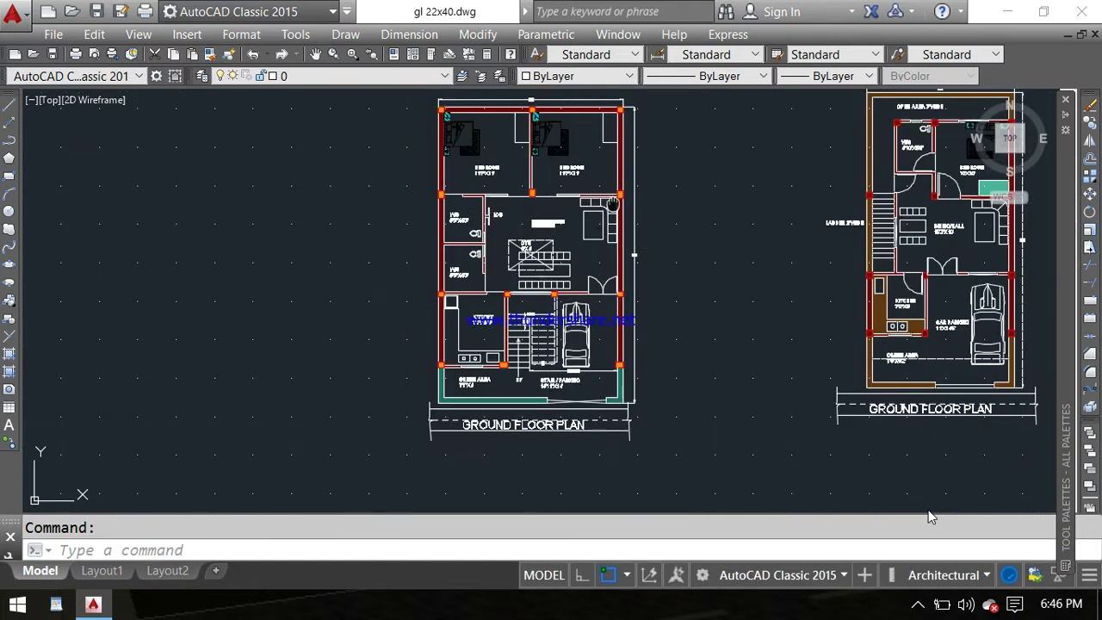
{"action": "scroll", "coordinate": [483, 201], "scroll_direction": "up", "scroll_amount": 4}
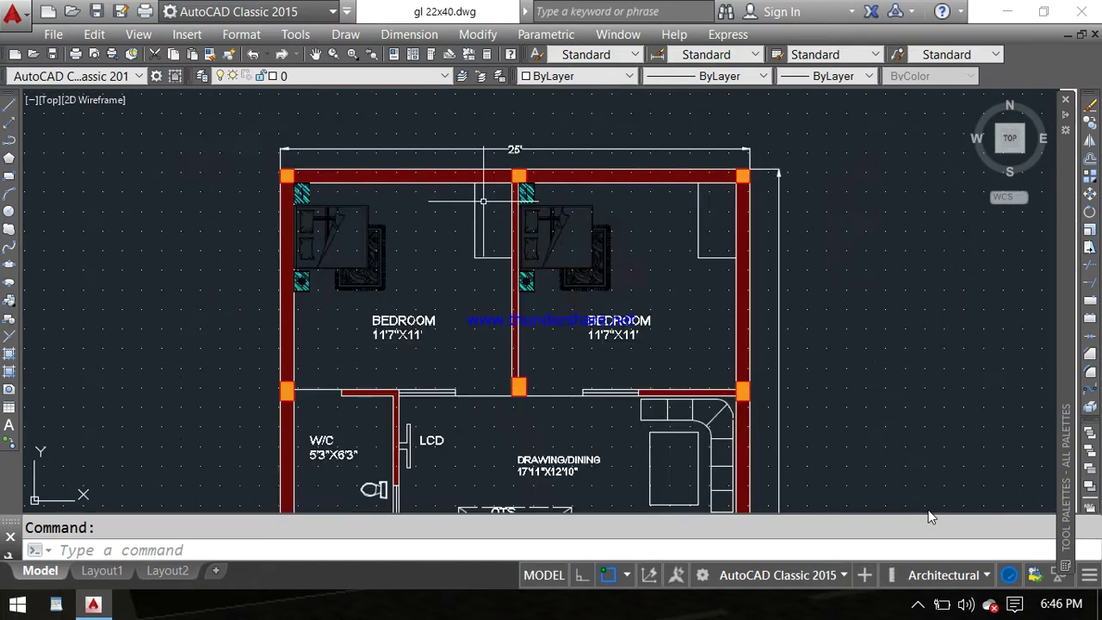
{"action": "scroll", "coordinate": [483, 201], "scroll_direction": "down", "scroll_amount": 2}
{"action": "scroll", "coordinate": [701, 393], "scroll_direction": "up", "scroll_amount": 3}
{"action": "scroll", "coordinate": [700, 393], "scroll_direction": "down", "scroll_amount": 2}
Reposition the view so the whole plan sits beside the second ground floor plan.
{"action": "middle_click_drag", "start_coordinate": [689, 416], "coordinate": [686, 315]}
{"action": "scroll", "coordinate": [659, 315], "scroll_direction": "down", "scroll_amount": 2}
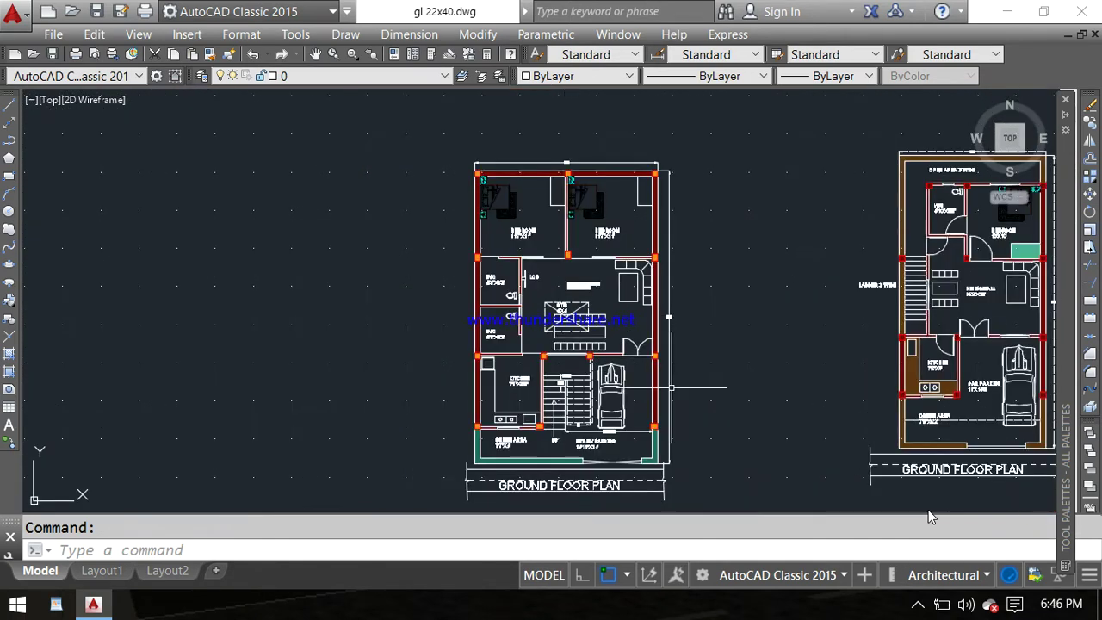
{"action": "mouse_move", "coordinate": [669, 387]}
{"action": "middle_mouse_down"}
{"action": "mouse_move", "coordinate": [663, 353]}
{"action": "mouse_move", "coordinate": [646, 351]}
{"action": "middle_mouse_up"}
{"action": "scroll", "coordinate": [639, 329], "scroll_direction": "up", "scroll_amount": 2}
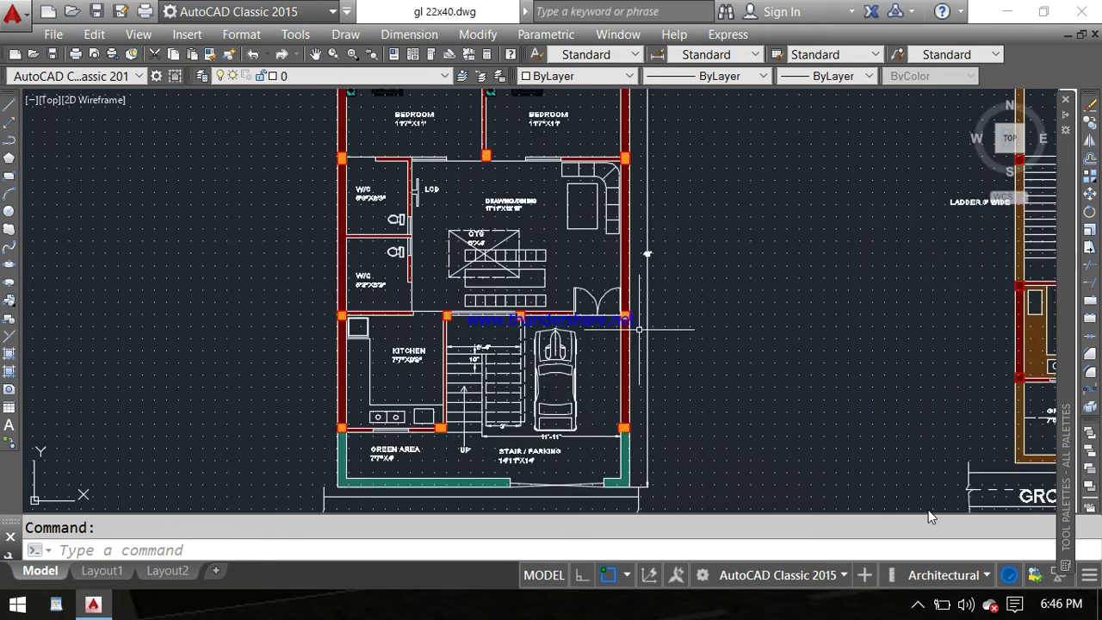
{"action": "scroll", "coordinate": [638, 329], "scroll_direction": "down", "scroll_amount": 2}
{"action": "middle_click_drag", "start_coordinate": [639, 328], "coordinate": [633, 310]}
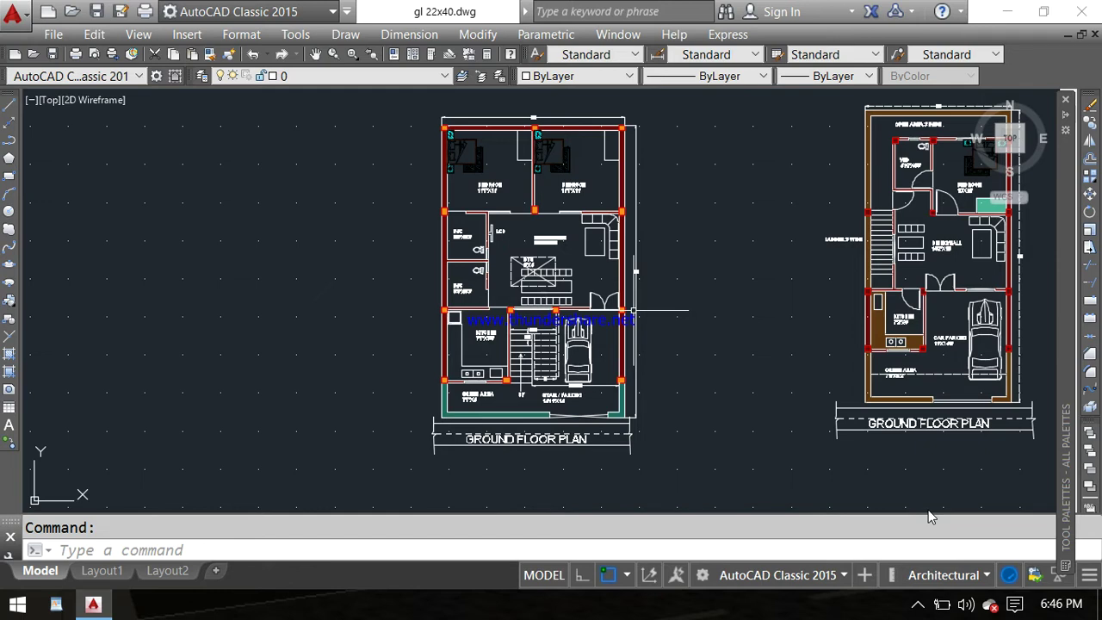
Zoom in on the lower plan, bringing the kitchen, stair/parking and GROUND FLOOR PLAN title into view.
{"action": "scroll", "coordinate": [634, 258], "scroll_direction": "up", "scroll_amount": 4}
{"action": "middle_click_drag", "start_coordinate": [634, 258], "coordinate": [654, 53]}
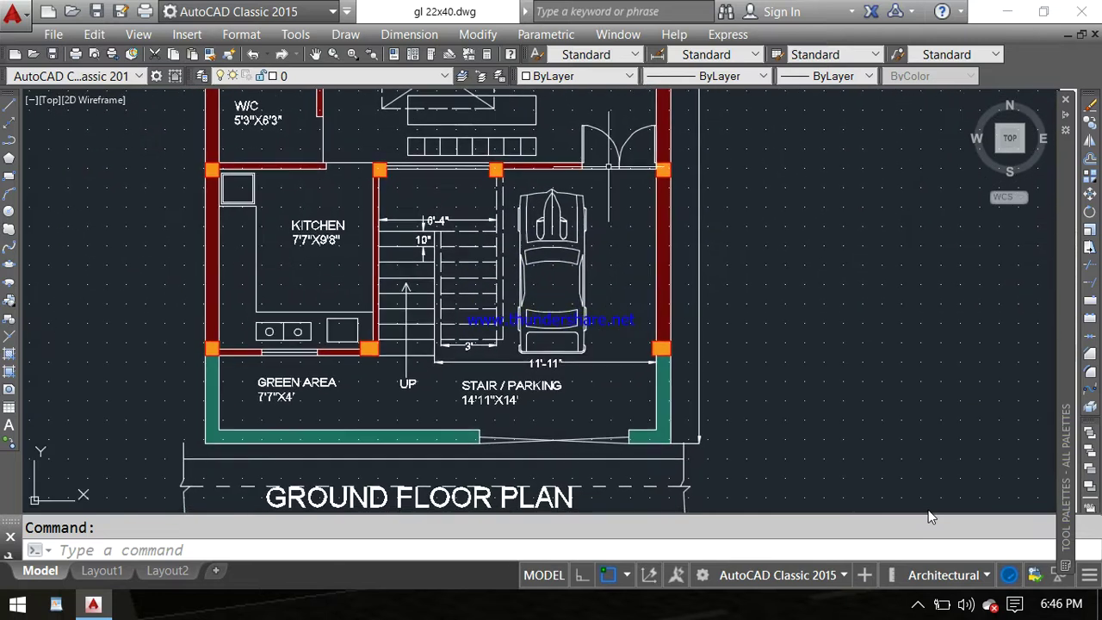
{"action": "middle_click_drag", "start_coordinate": [588, 297], "coordinate": [590, 177]}
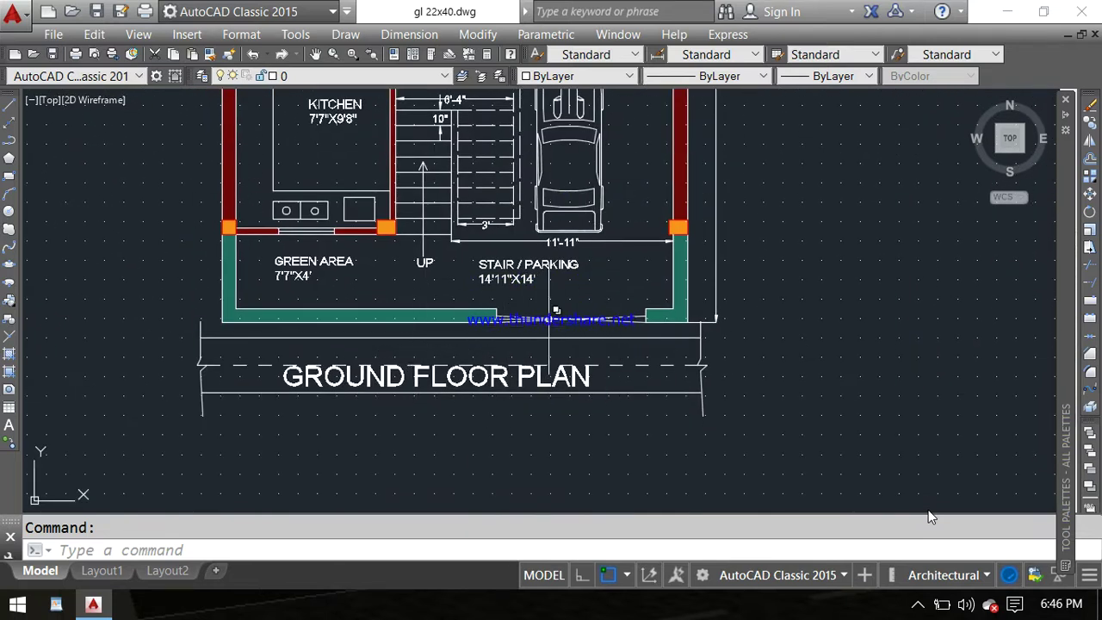
{"action": "scroll", "coordinate": [516, 337], "scroll_direction": "up", "scroll_amount": 1}
{"action": "scroll", "coordinate": [532, 353], "scroll_direction": "up", "scroll_amount": 1}
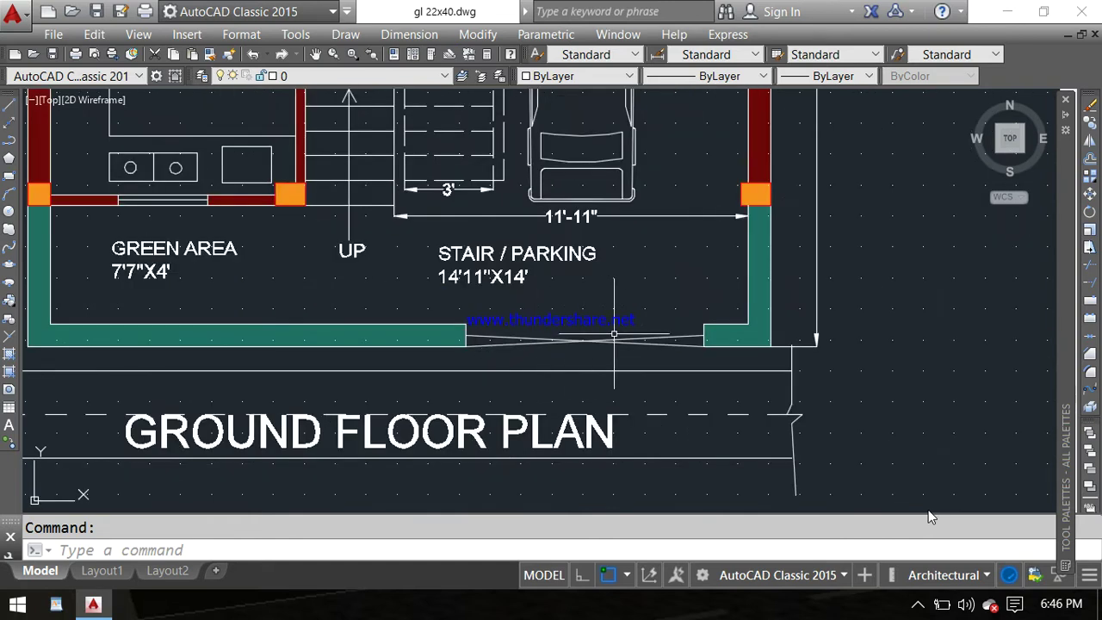
{"action": "scroll", "coordinate": [491, 344], "scroll_direction": "down", "scroll_amount": 1}
{"action": "middle_click_drag", "start_coordinate": [522, 329], "coordinate": [523, 358]}
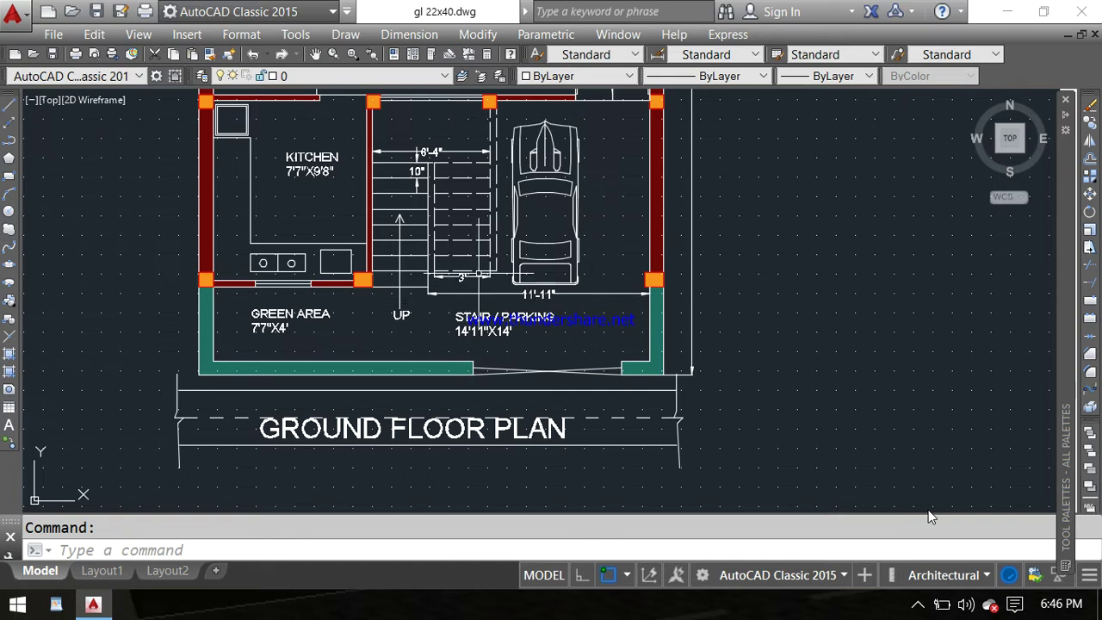
Zoom closer on the kitchen and 14'11"X14' stair/parking with its 6'-4", 10" and 3' dimensions.
{"action": "scroll", "coordinate": [501, 265], "scroll_direction": "up", "scroll_amount": 2}
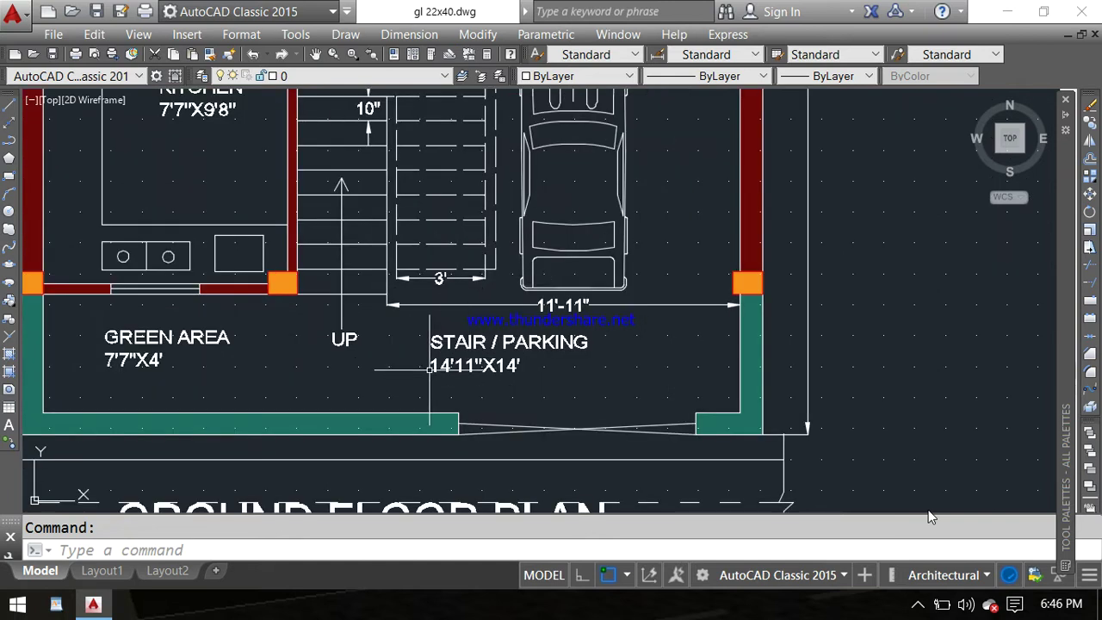
{"action": "scroll", "coordinate": [435, 366], "scroll_direction": "down", "scroll_amount": 2}
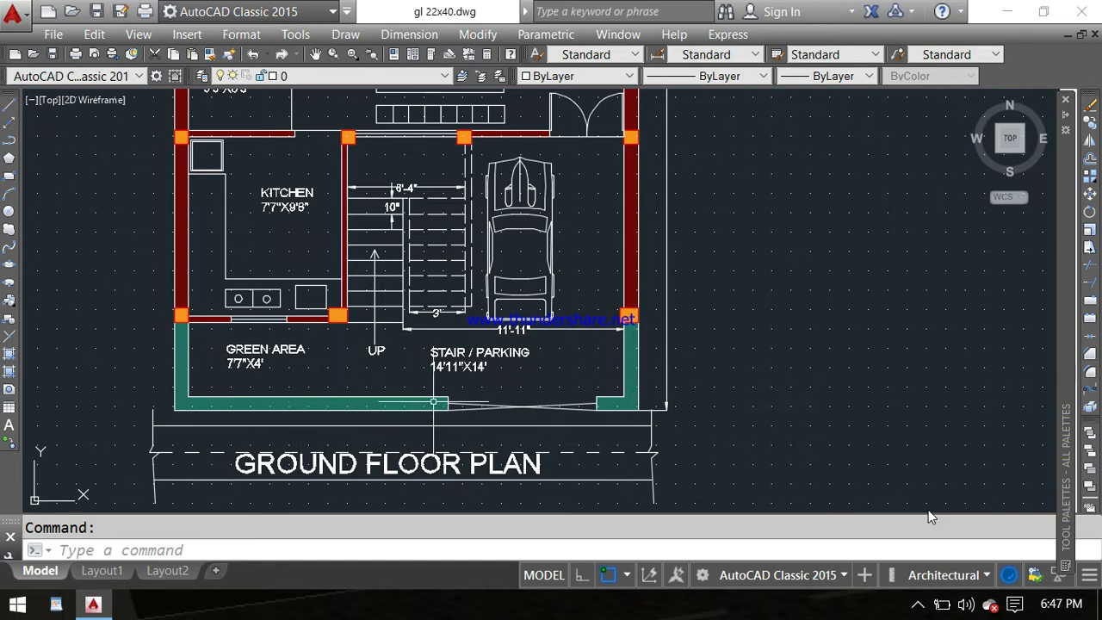
{"action": "scroll", "coordinate": [431, 404], "scroll_direction": "up", "scroll_amount": 2}
{"action": "middle_click_drag", "start_coordinate": [433, 375], "coordinate": [465, 361]}
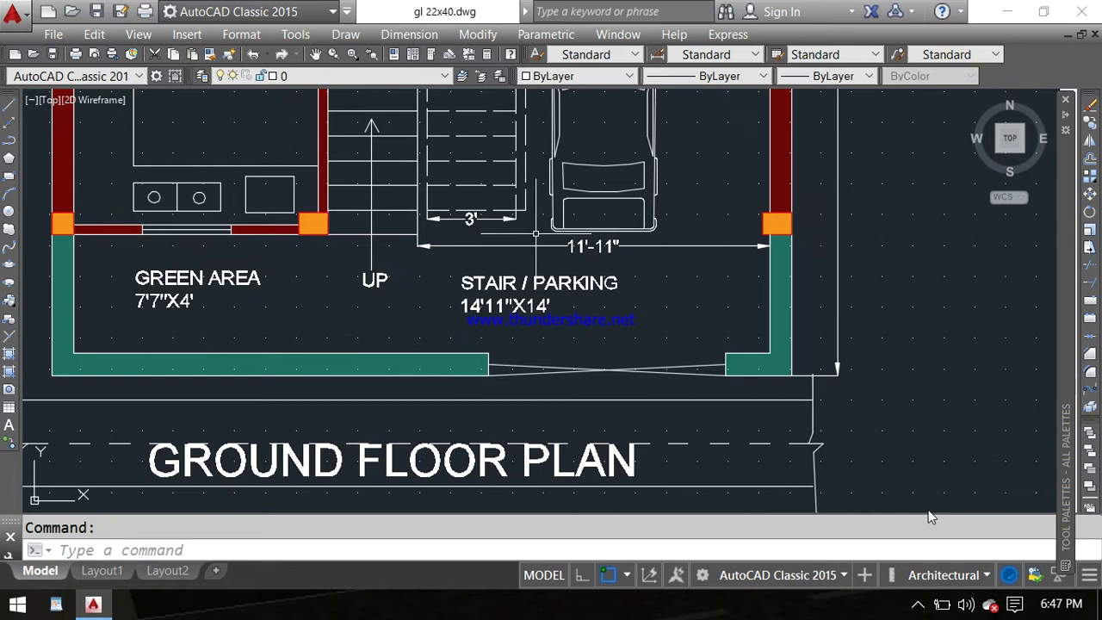
{"action": "middle_click_drag", "start_coordinate": [497, 284], "coordinate": [496, 387]}
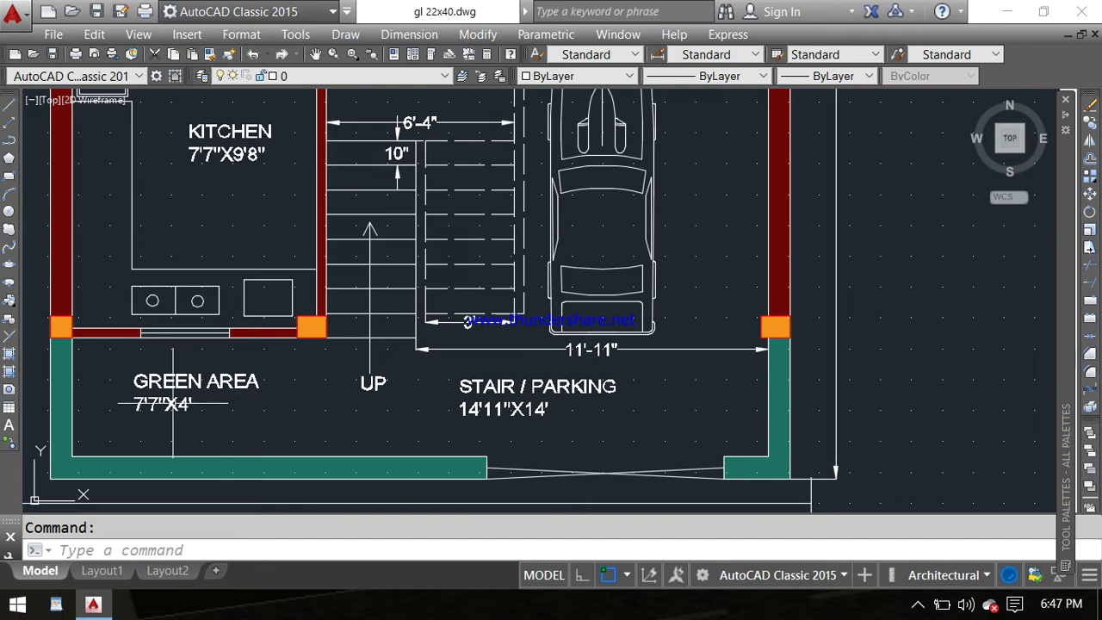
{"action": "scroll", "coordinate": [157, 405], "scroll_direction": "up", "scroll_amount": 2}
{"action": "scroll", "coordinate": [157, 405], "scroll_direction": "down", "scroll_amount": 4}
{"action": "scroll", "coordinate": [137, 413], "scroll_direction": "up", "scroll_amount": 2}
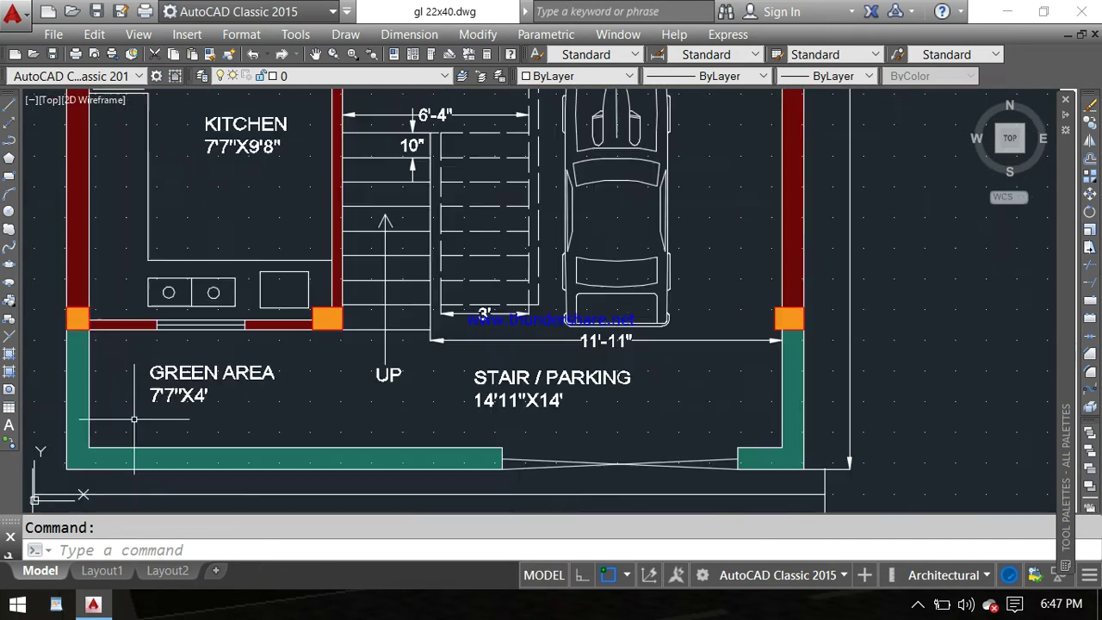
{"action": "scroll", "coordinate": [147, 406], "scroll_direction": "up", "scroll_amount": 2}
{"action": "scroll", "coordinate": [258, 393], "scroll_direction": "down", "scroll_amount": 2}
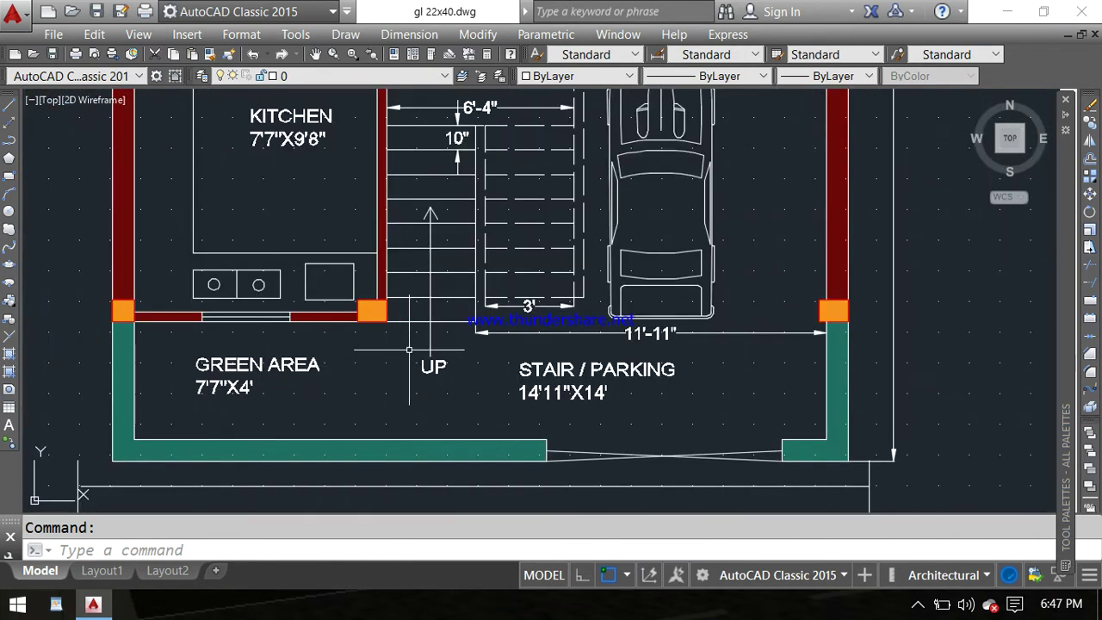
{"action": "middle_click_drag", "start_coordinate": [413, 358], "coordinate": [388, 449]}
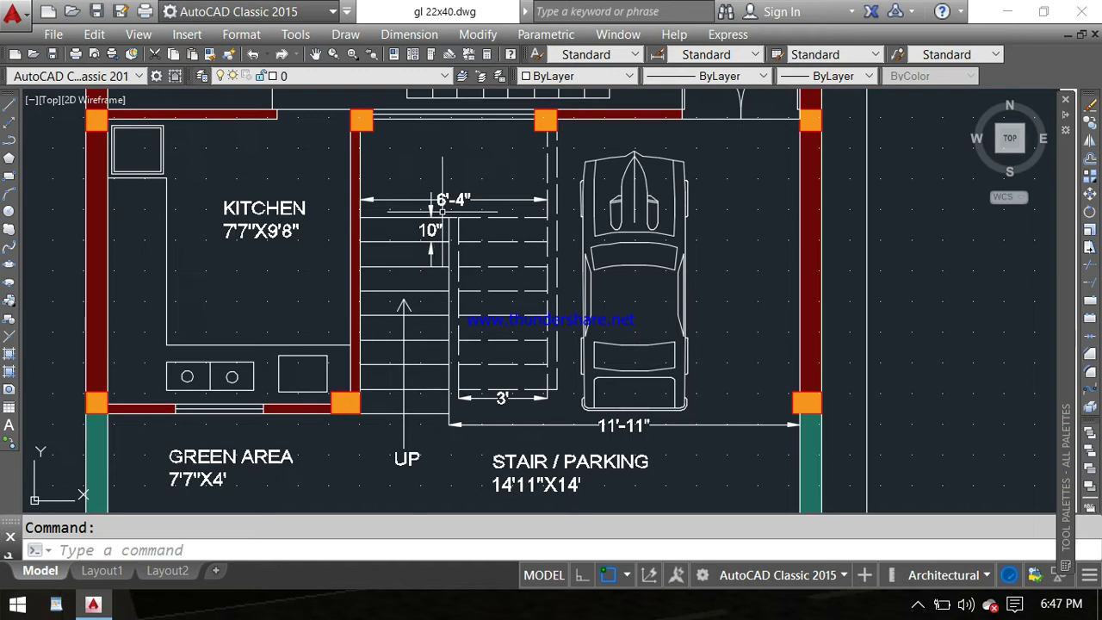
Pan to show the W/C, OTS and second W/C above the kitchen.
{"action": "middle_click_drag", "start_coordinate": [444, 183], "coordinate": [442, 247]}
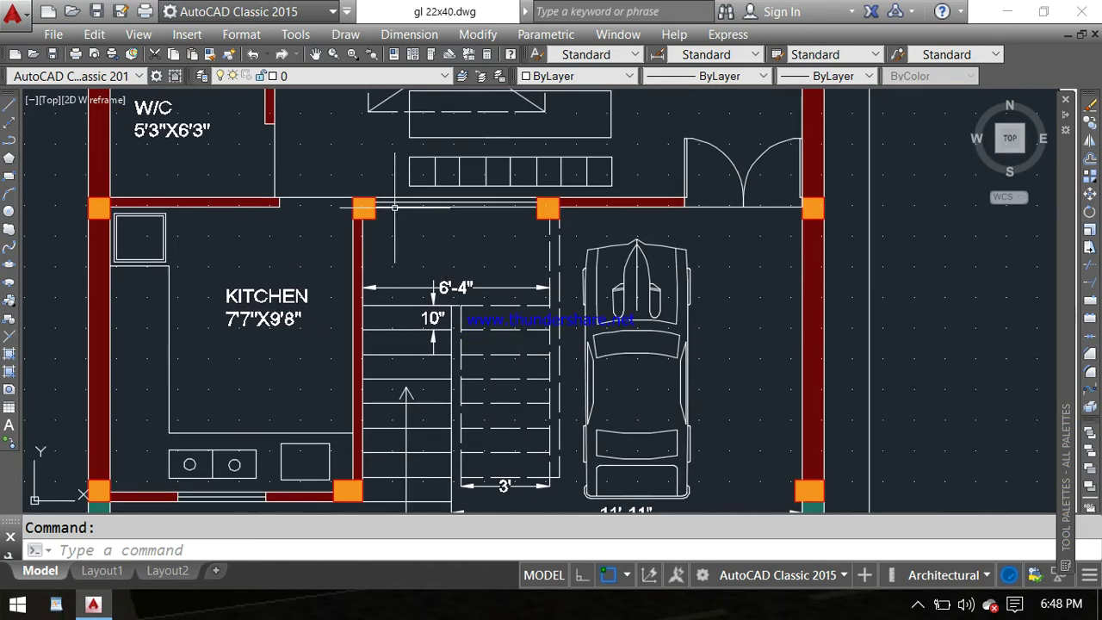
{"action": "scroll", "coordinate": [496, 202], "scroll_direction": "down", "scroll_amount": 2}
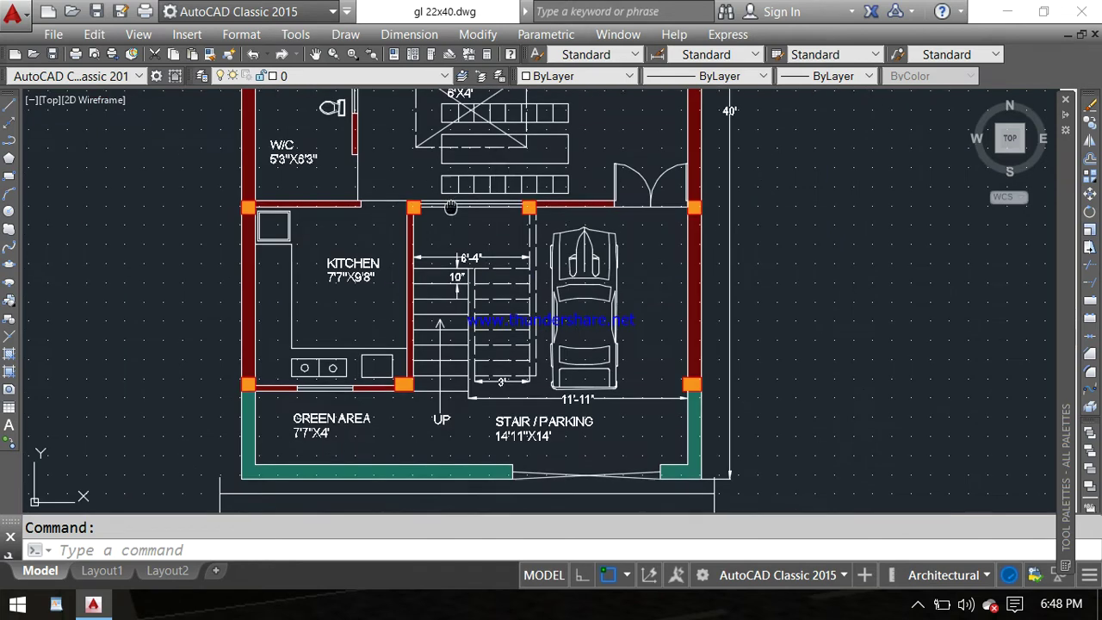
{"action": "middle_click_drag", "start_coordinate": [463, 202], "coordinate": [470, 247]}
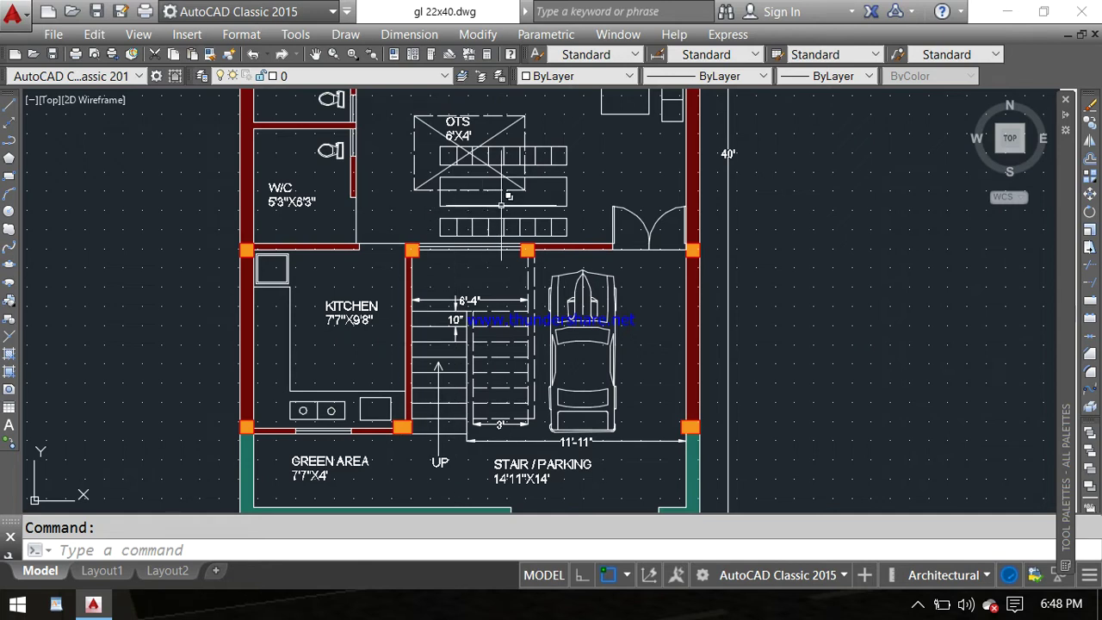
{"action": "middle_click_drag", "start_coordinate": [501, 203], "coordinate": [499, 274]}
{"action": "middle_click_drag", "start_coordinate": [491, 344], "coordinate": [488, 219]}
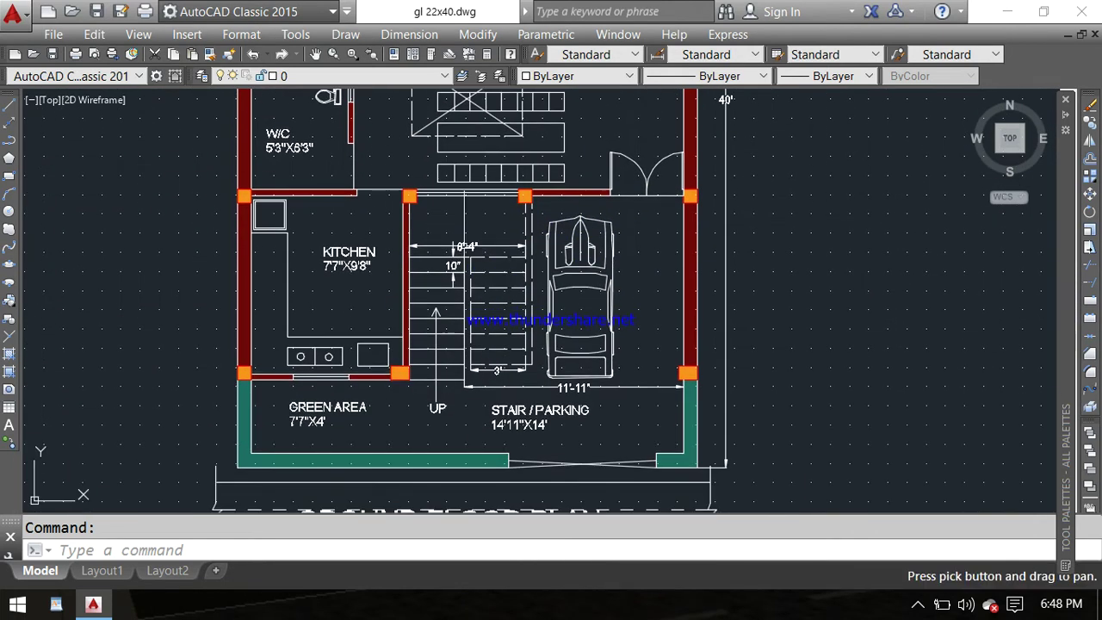
Zoom in toward the 7'7"X4' green area, then back to the 6'X4' OTS and W/C.
{"action": "scroll", "coordinate": [451, 241], "scroll_direction": "up", "scroll_amount": 2}
{"action": "scroll", "coordinate": [450, 234], "scroll_direction": "up", "scroll_amount": 2}
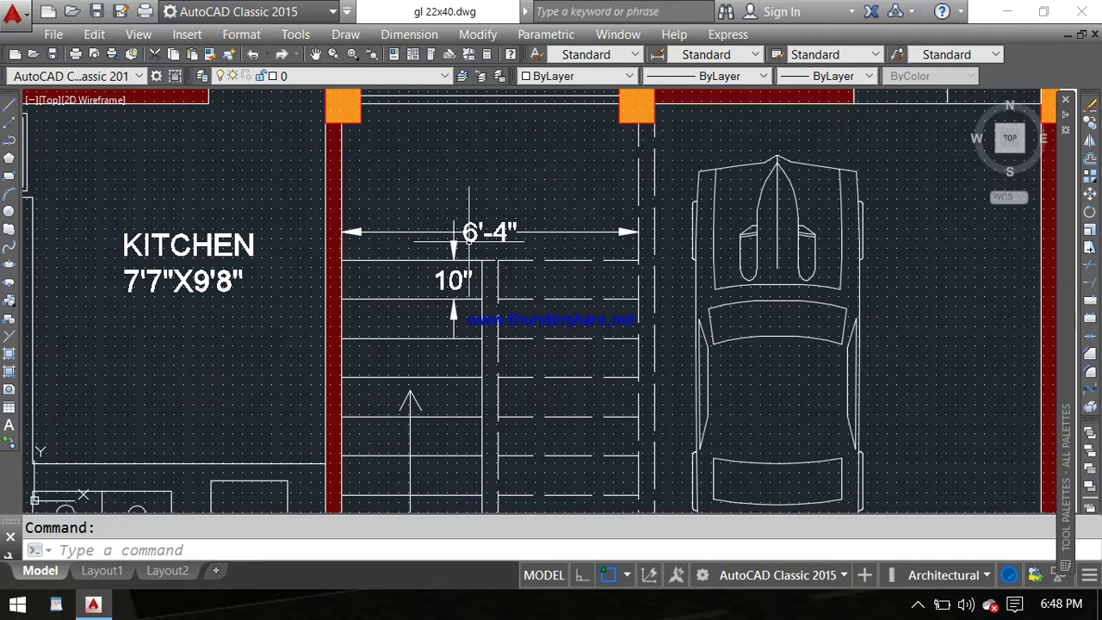
{"action": "scroll", "coordinate": [478, 237], "scroll_direction": "down", "scroll_amount": 2}
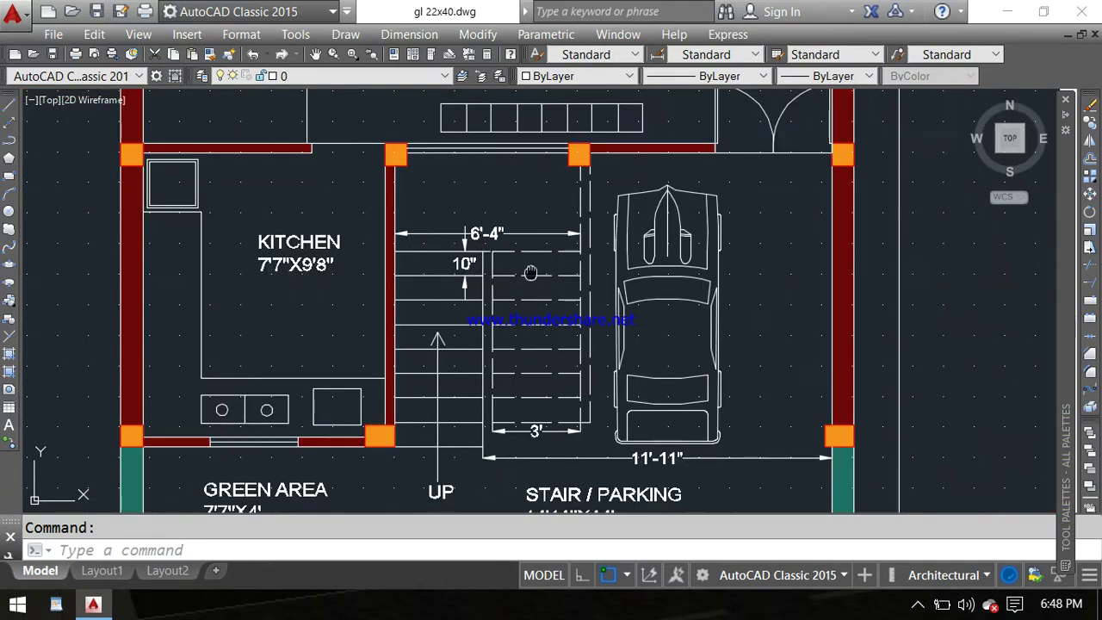
{"action": "middle_click_drag", "start_coordinate": [530, 272], "coordinate": [516, 255]}
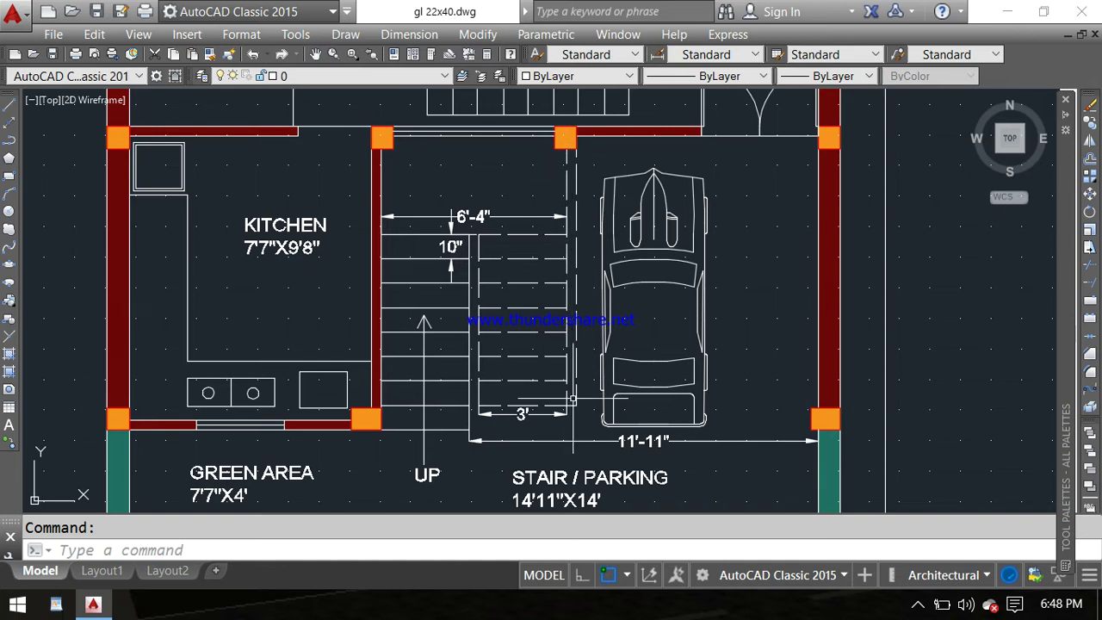
{"action": "middle_click_drag", "start_coordinate": [572, 399], "coordinate": [533, 301]}
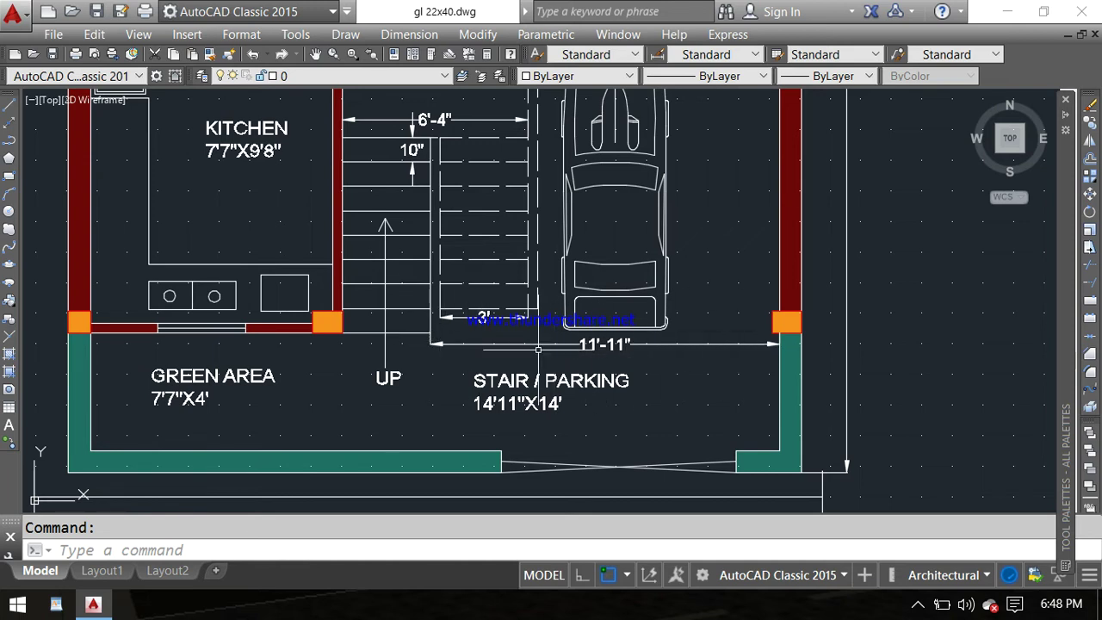
{"action": "scroll", "coordinate": [637, 347], "scroll_direction": "down", "scroll_amount": 2}
{"action": "middle_click_drag", "start_coordinate": [637, 347], "coordinate": [631, 438]}
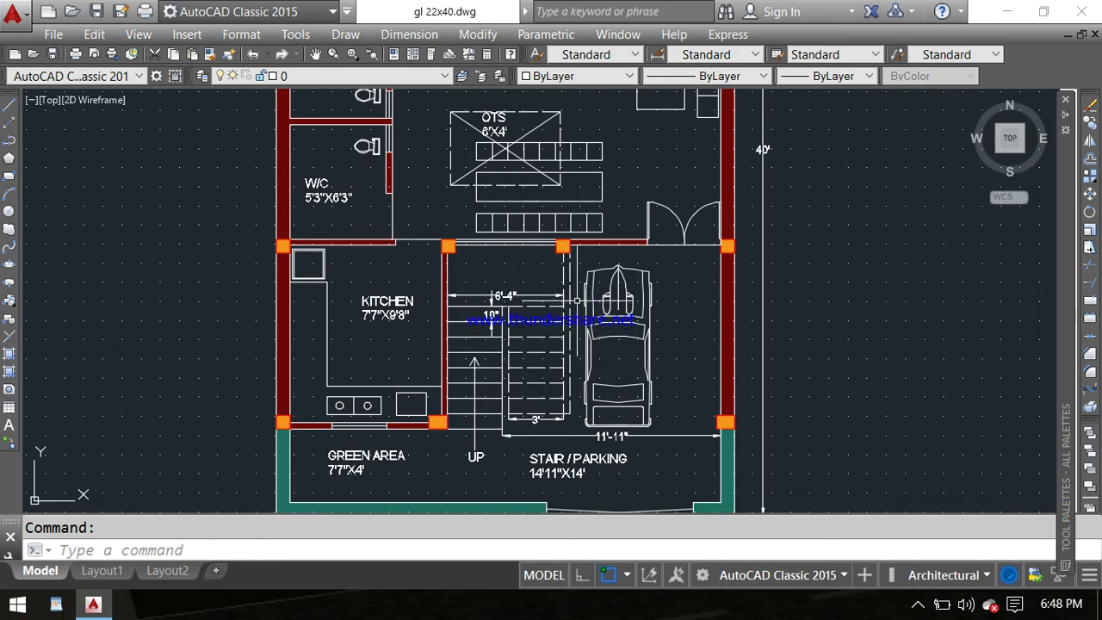
Zoom and pan around the OTS and door area, then shift toward the lower rooms.
{"action": "mouse_move", "coordinate": [651, 289]}
{"action": "middle_mouse_down"}
{"action": "mouse_move", "coordinate": [653, 300]}
{"action": "mouse_move", "coordinate": [582, 346]}
{"action": "middle_mouse_up"}
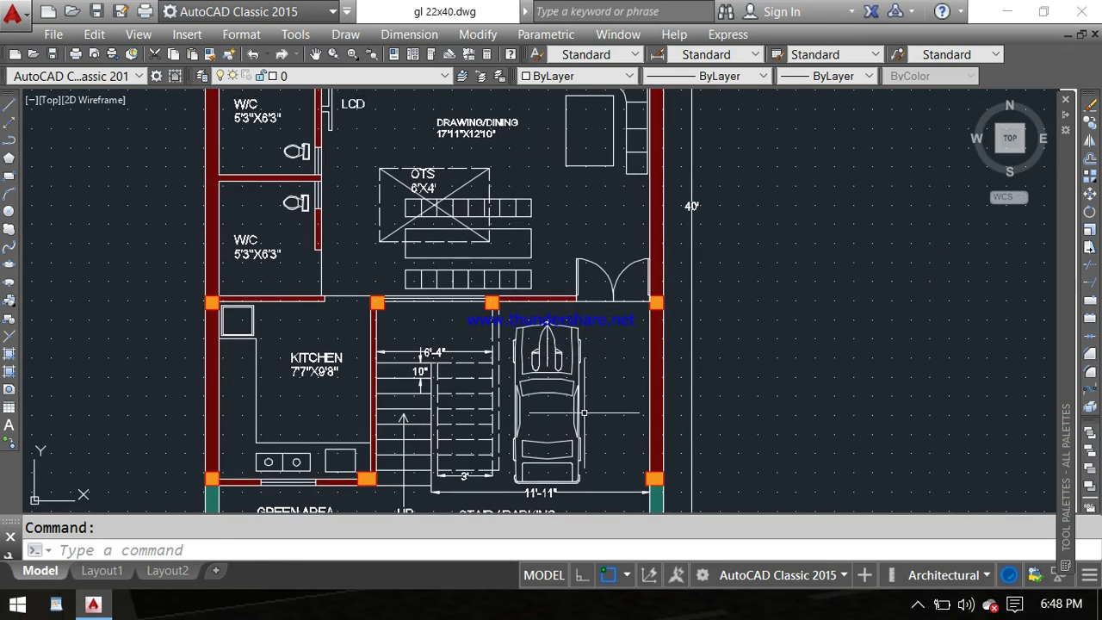
{"action": "scroll", "coordinate": [593, 295], "scroll_direction": "up", "scroll_amount": 2}
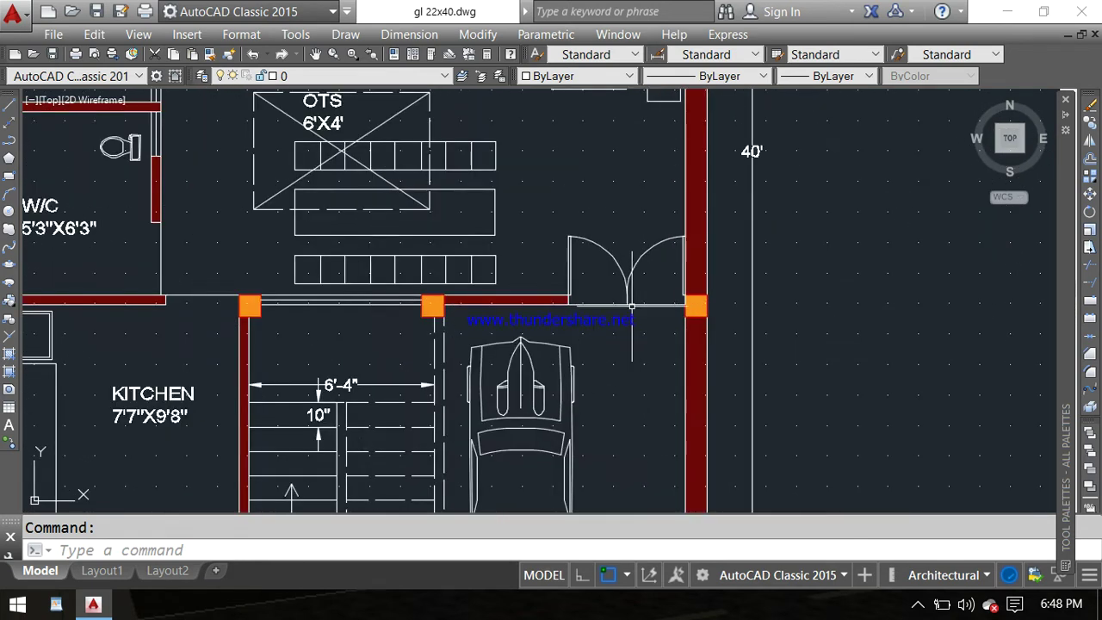
{"action": "middle_click_drag", "start_coordinate": [627, 228], "coordinate": [604, 391]}
{"action": "scroll", "coordinate": [602, 292], "scroll_direction": "down", "scroll_amount": 2}
{"action": "scroll", "coordinate": [597, 292], "scroll_direction": "up", "scroll_amount": 2}
{"action": "scroll", "coordinate": [598, 293], "scroll_direction": "down", "scroll_amount": 2}
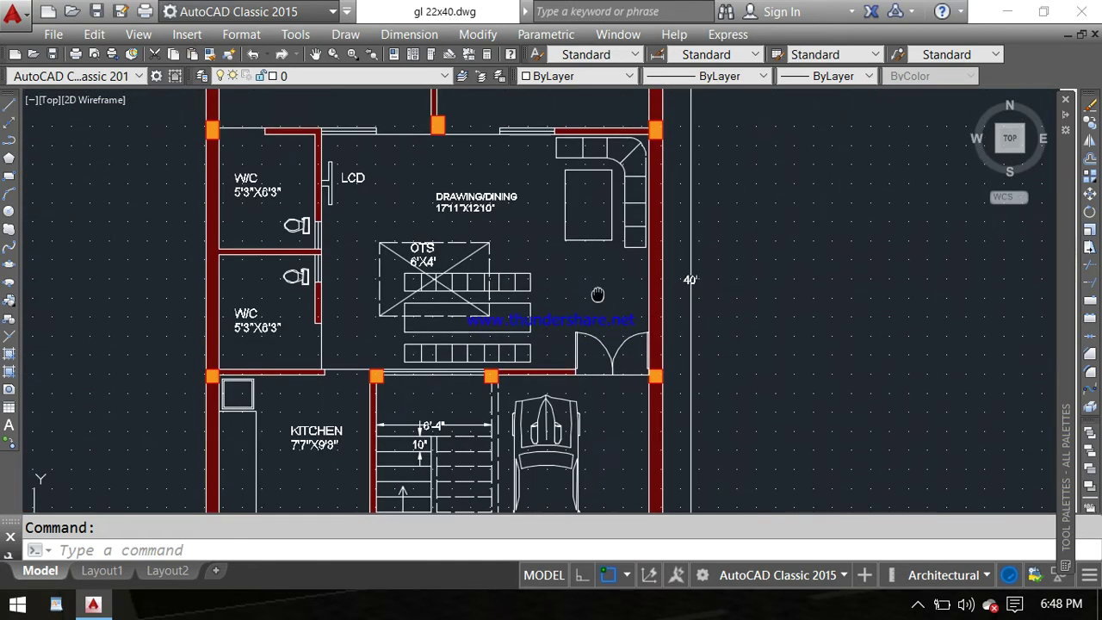
{"action": "scroll", "coordinate": [414, 288], "scroll_direction": "up", "scroll_amount": 2}
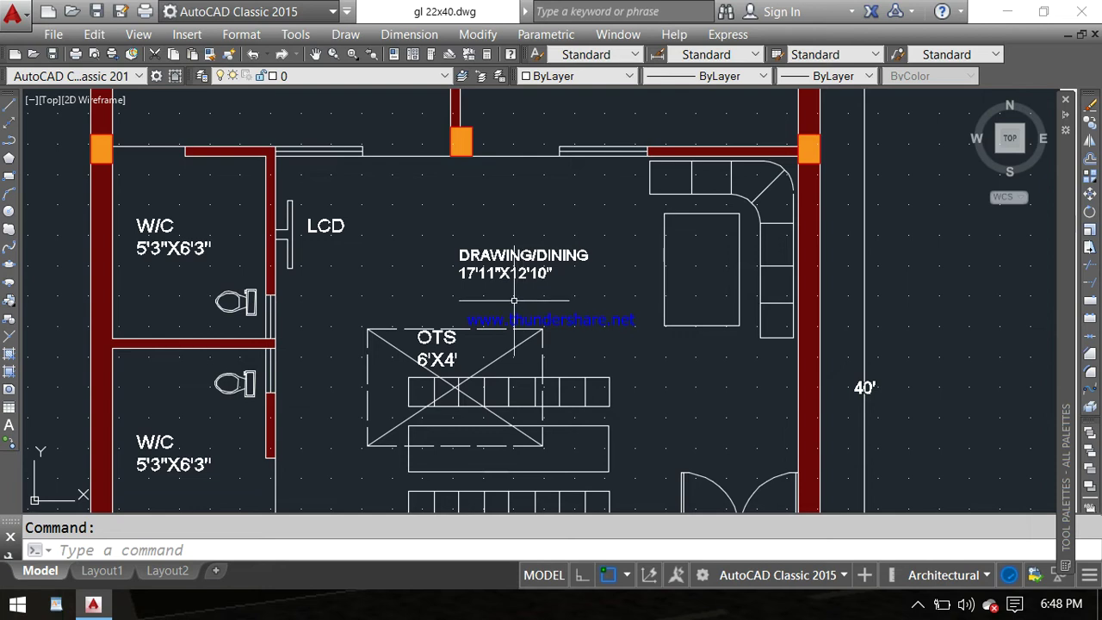
{"action": "middle_click_drag", "start_coordinate": [514, 300], "coordinate": [527, 216]}
Adjust the zoom and pan to frame the kitchen, stair/parking and green area.
{"action": "scroll", "coordinate": [527, 216], "scroll_direction": "down", "scroll_amount": 2}
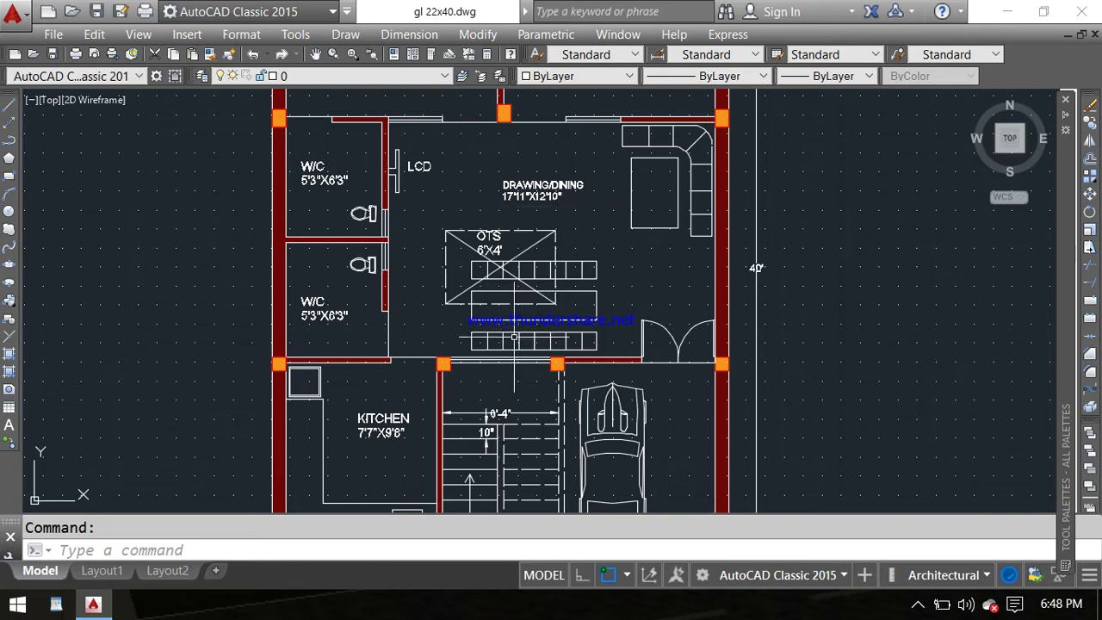
{"action": "scroll", "coordinate": [502, 352], "scroll_direction": "up", "scroll_amount": 2}
{"action": "scroll", "coordinate": [517, 268], "scroll_direction": "down", "scroll_amount": 2}
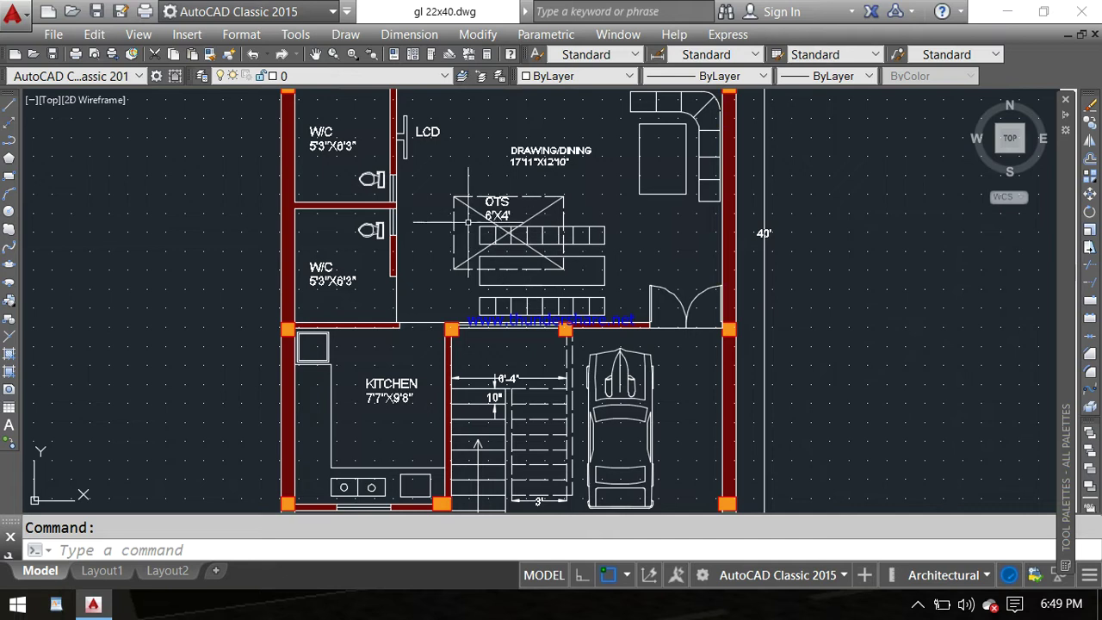
{"action": "scroll", "coordinate": [493, 200], "scroll_direction": "up", "scroll_amount": 2}
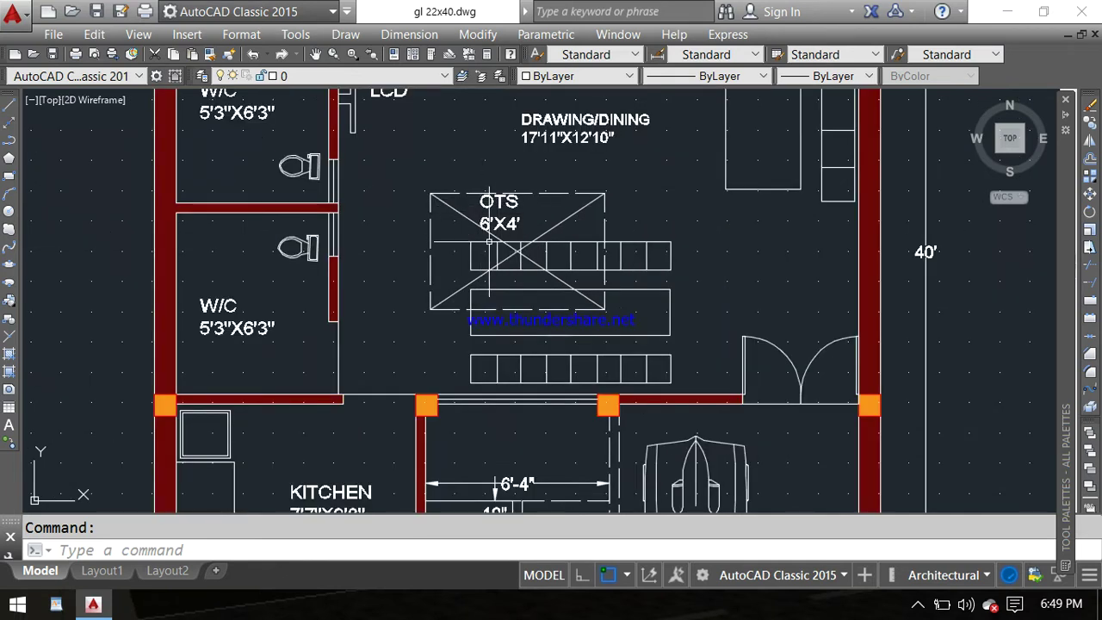
{"action": "scroll", "coordinate": [504, 231], "scroll_direction": "down", "scroll_amount": 2}
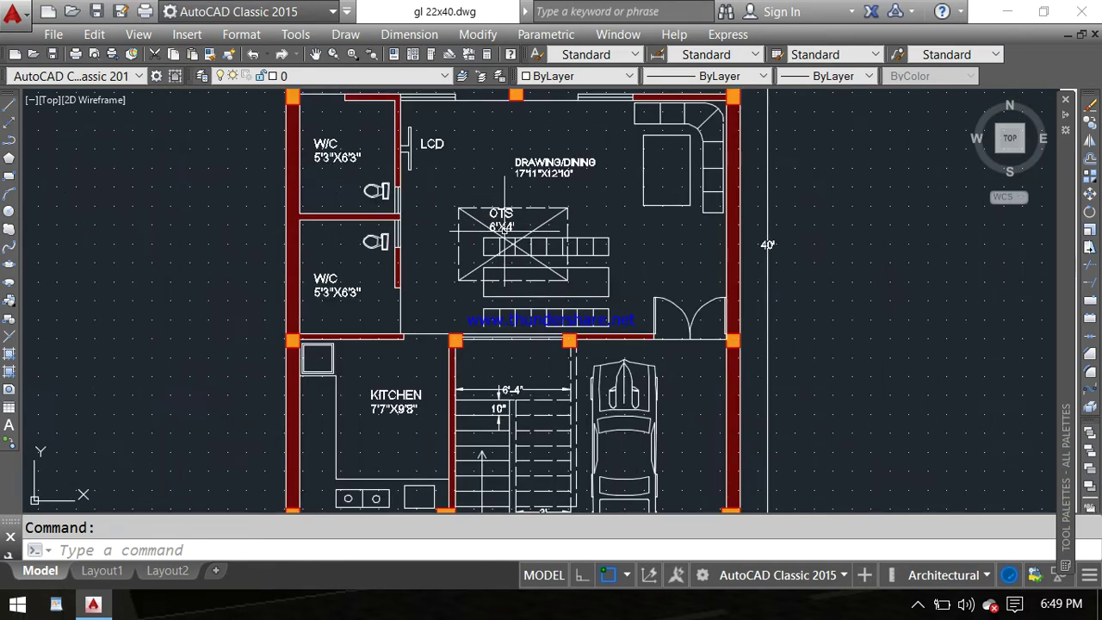
{"action": "scroll", "coordinate": [504, 229], "scroll_direction": "up", "scroll_amount": 2}
{"action": "scroll", "coordinate": [504, 228], "scroll_direction": "down", "scroll_amount": 1}
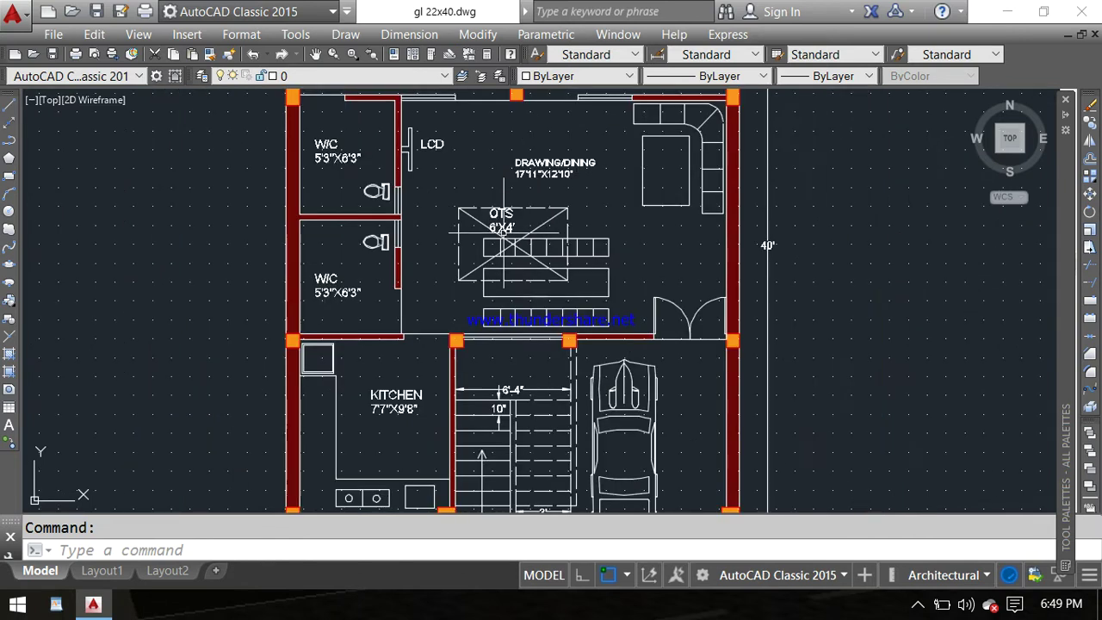
{"action": "scroll", "coordinate": [506, 247], "scroll_direction": "up", "scroll_amount": 1}
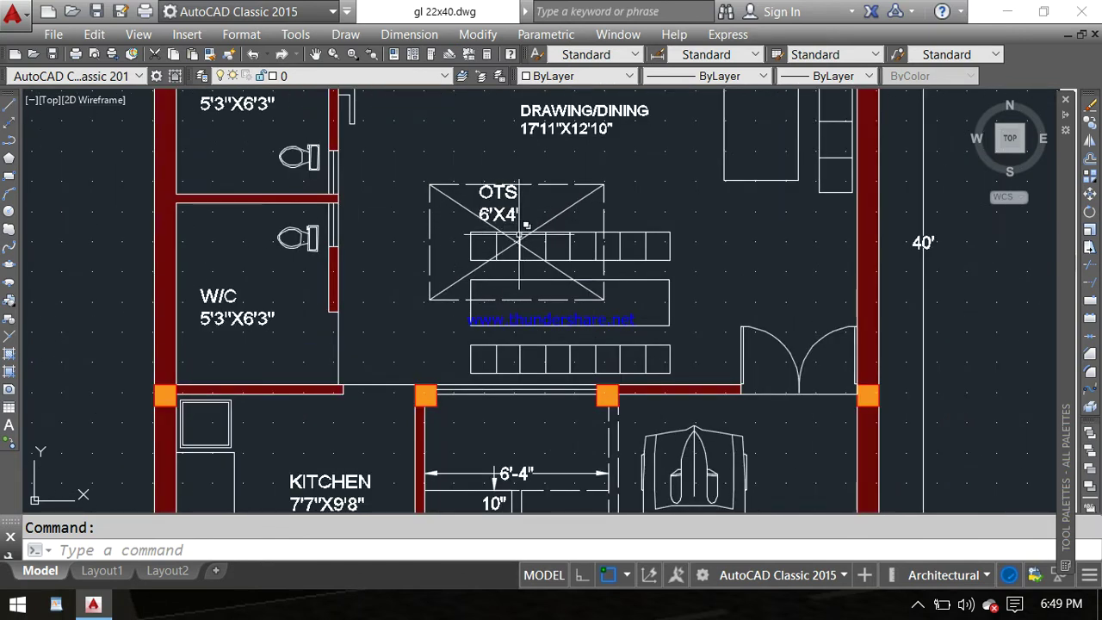
{"action": "scroll", "coordinate": [514, 225], "scroll_direction": "down", "scroll_amount": 1}
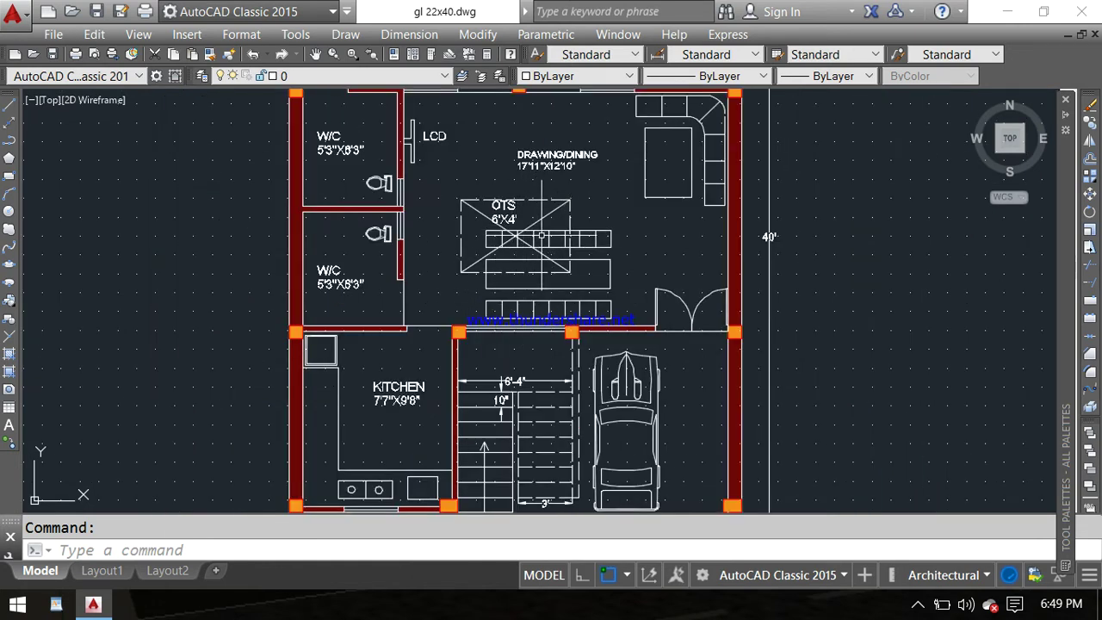
{"action": "middle_click_drag", "start_coordinate": [667, 167], "coordinate": [679, 228]}
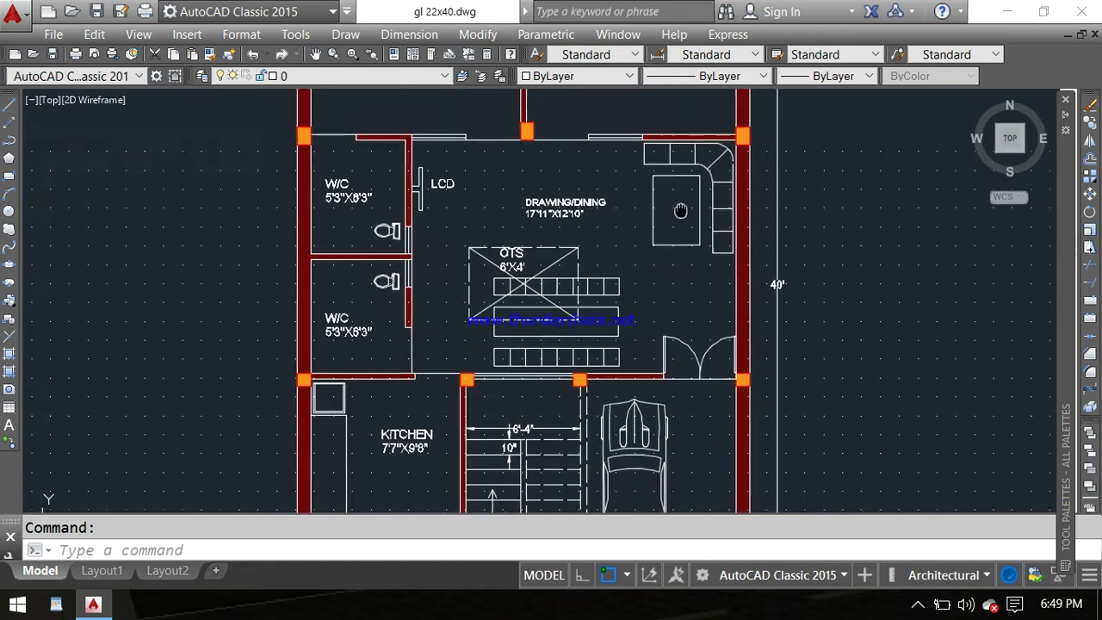
{"action": "scroll", "coordinate": [421, 195], "scroll_direction": "up", "scroll_amount": 1}
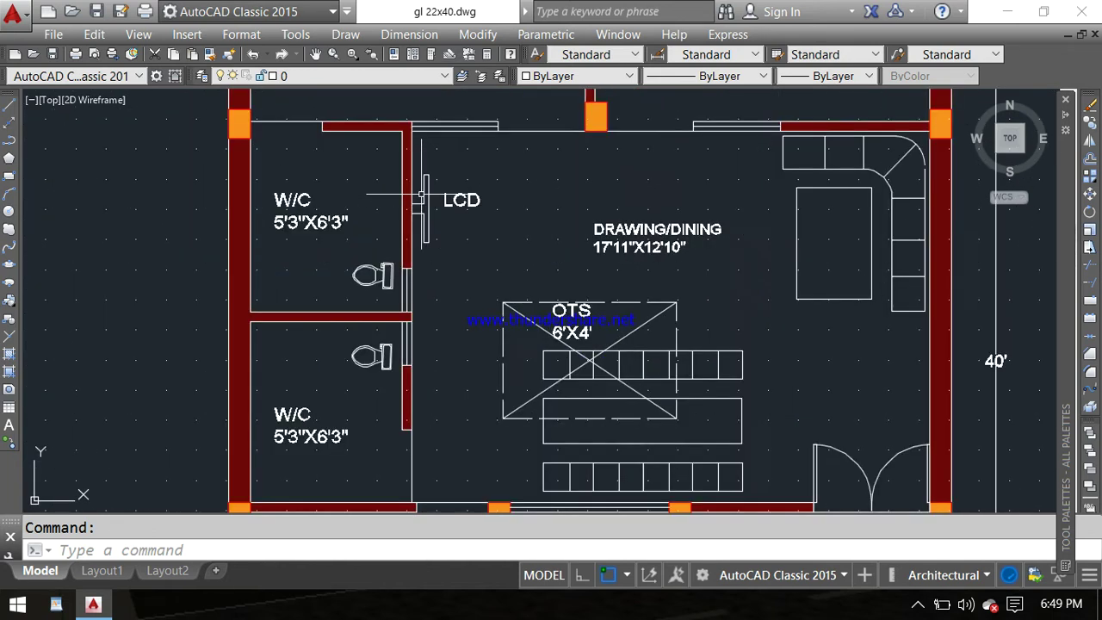
{"action": "scroll", "coordinate": [464, 199], "scroll_direction": "down", "scroll_amount": 1}
{"action": "middle_click_drag", "start_coordinate": [485, 327], "coordinate": [486, 209]}
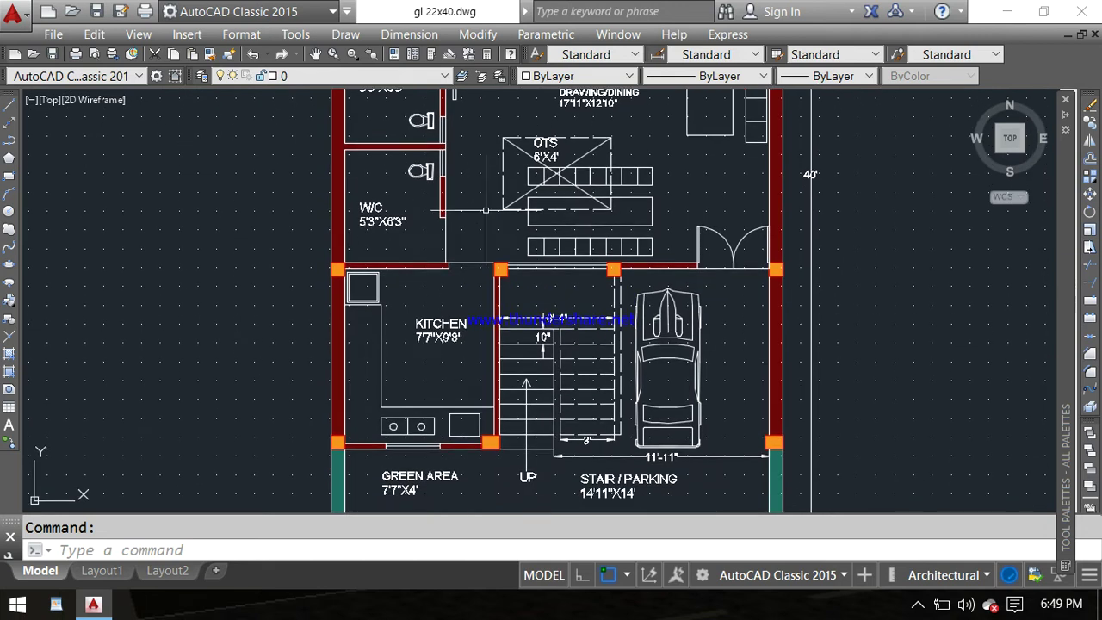
Centre the kitchen and zoom in around it.
{"action": "middle_click_drag", "start_coordinate": [439, 361], "coordinate": [438, 289]}
{"action": "scroll", "coordinate": [430, 293], "scroll_direction": "up", "scroll_amount": 2}
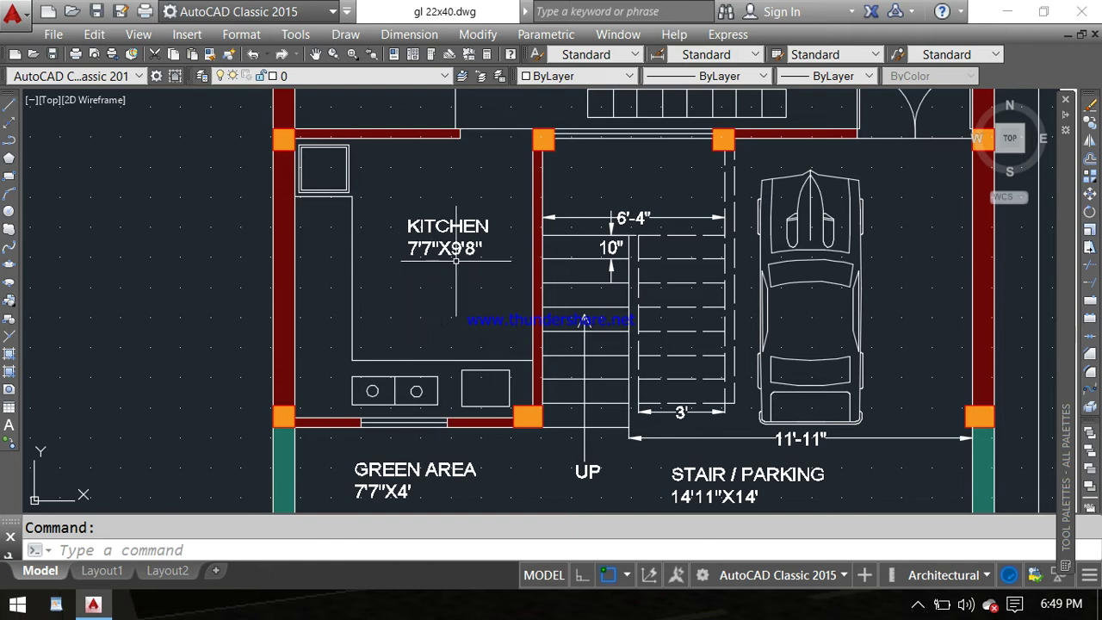
{"action": "scroll", "coordinate": [439, 277], "scroll_direction": "down", "scroll_amount": 1}
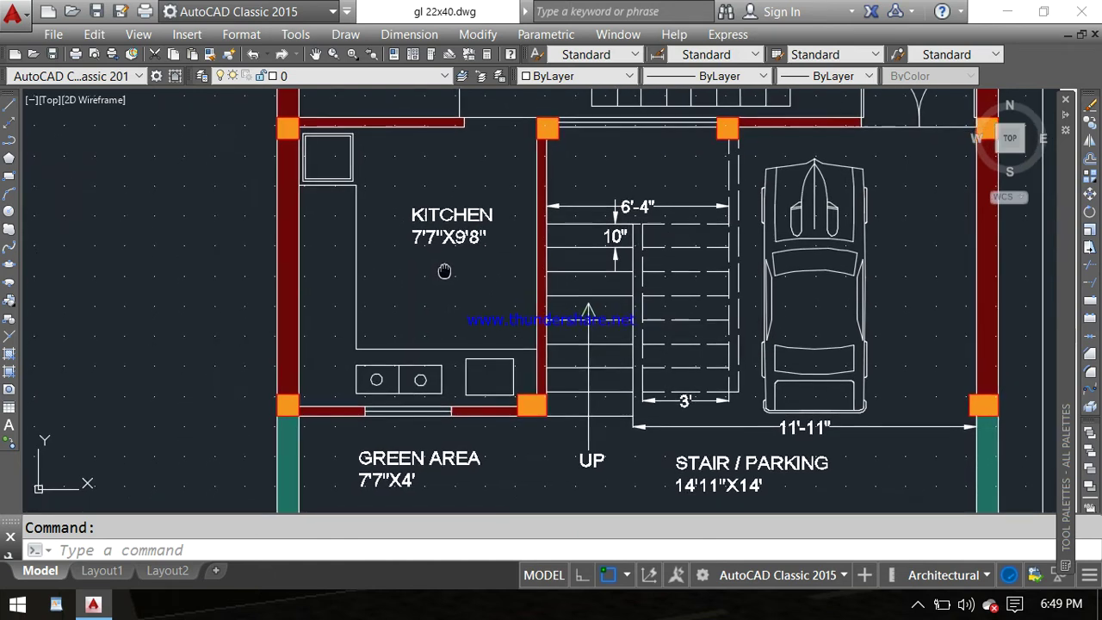
{"action": "scroll", "coordinate": [443, 265], "scroll_direction": "down", "scroll_amount": 1}
{"action": "scroll", "coordinate": [448, 259], "scroll_direction": "down", "scroll_amount": 1}
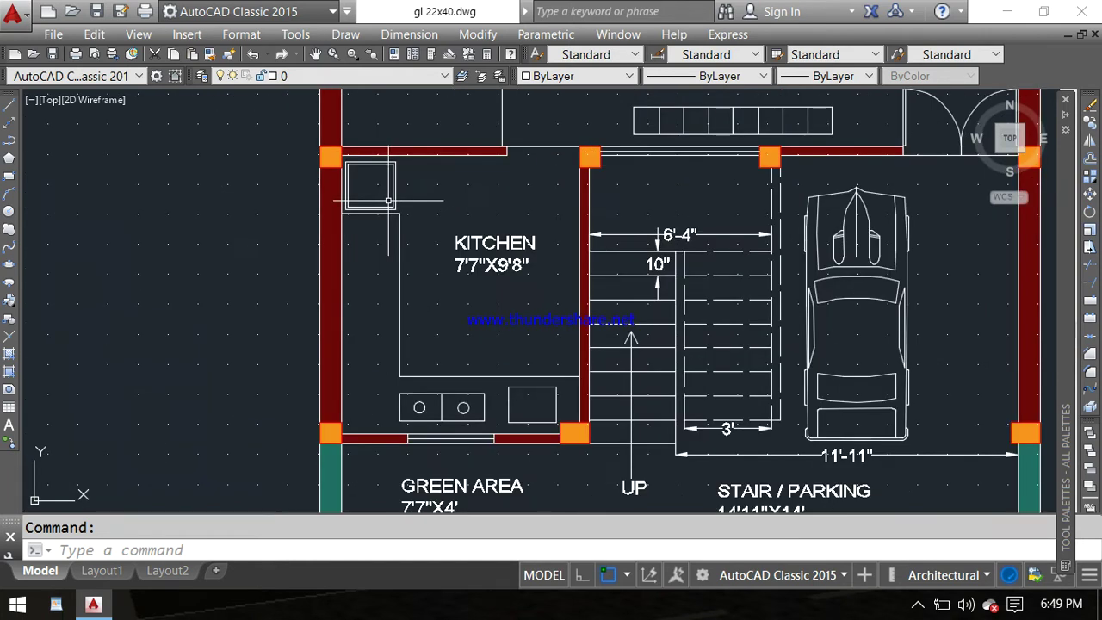
{"action": "scroll", "coordinate": [394, 204], "scroll_direction": "up", "scroll_amount": 2}
{"action": "middle_click_drag", "start_coordinate": [385, 206], "coordinate": [386, 193]}
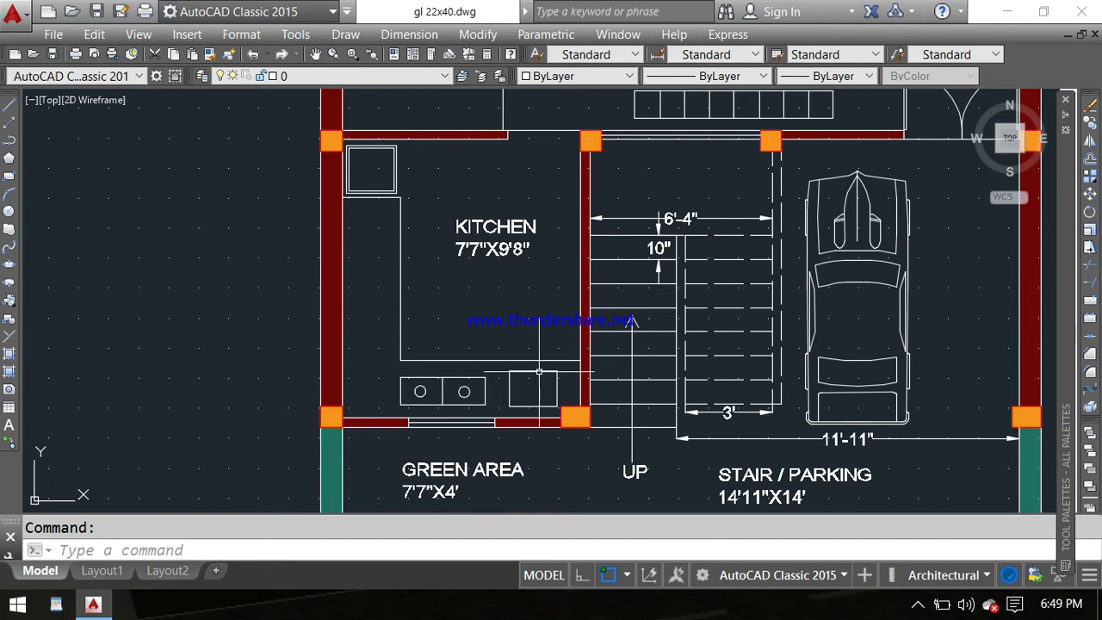
Frame the kitchen, stairs and car up close, with the W/C rooms and dining area above.
{"action": "scroll", "coordinate": [473, 456], "scroll_direction": "up", "scroll_amount": 2}
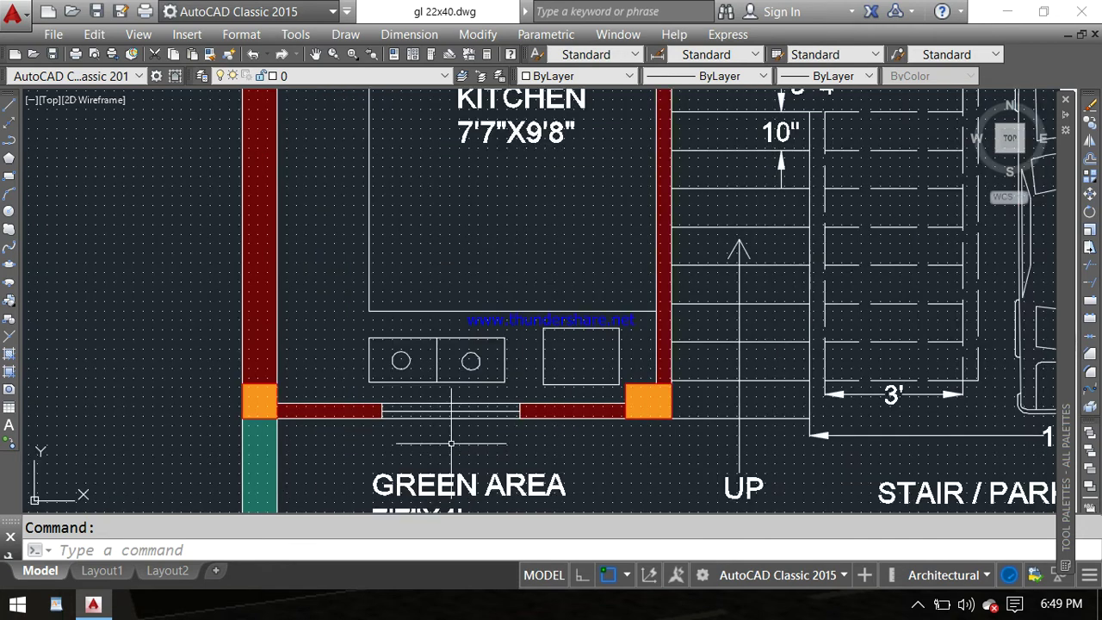
{"action": "middle_click_drag", "start_coordinate": [472, 416], "coordinate": [468, 325]}
{"action": "scroll", "coordinate": [468, 325], "scroll_direction": "down", "scroll_amount": 2}
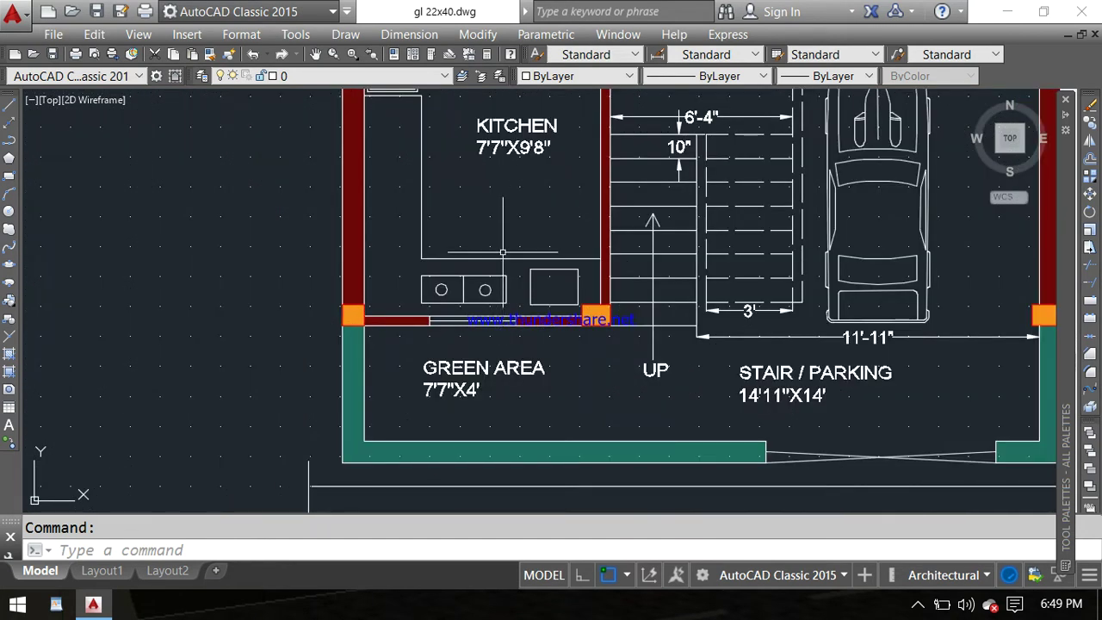
{"action": "middle_click_drag", "start_coordinate": [465, 243], "coordinate": [487, 436]}
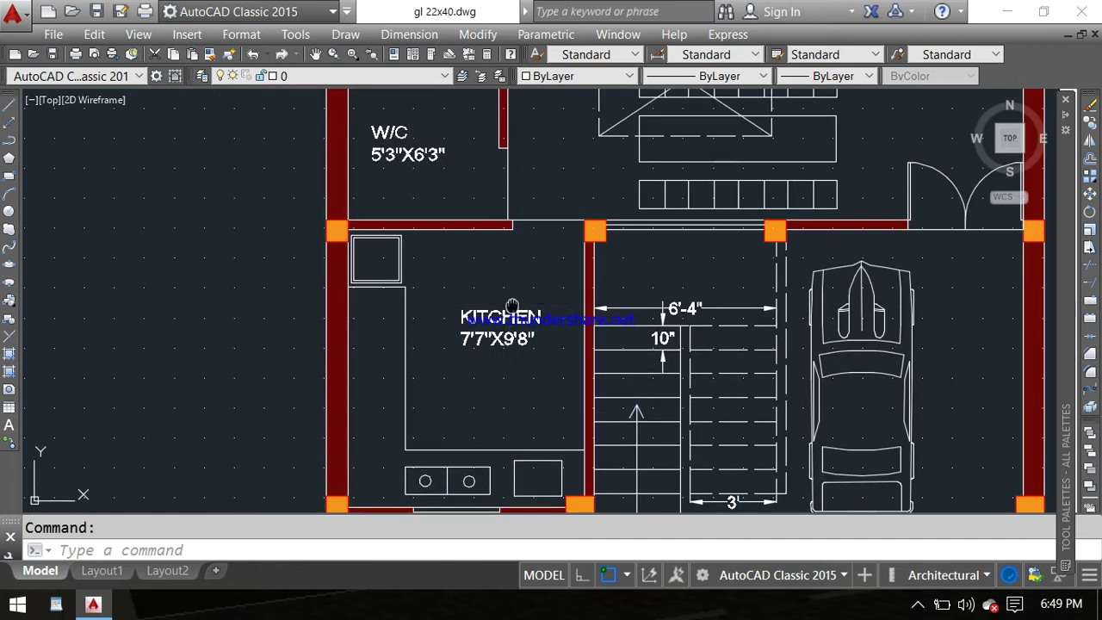
{"action": "middle_click_drag", "start_coordinate": [511, 306], "coordinate": [516, 443]}
{"action": "middle_click_drag", "start_coordinate": [524, 283], "coordinate": [523, 392]}
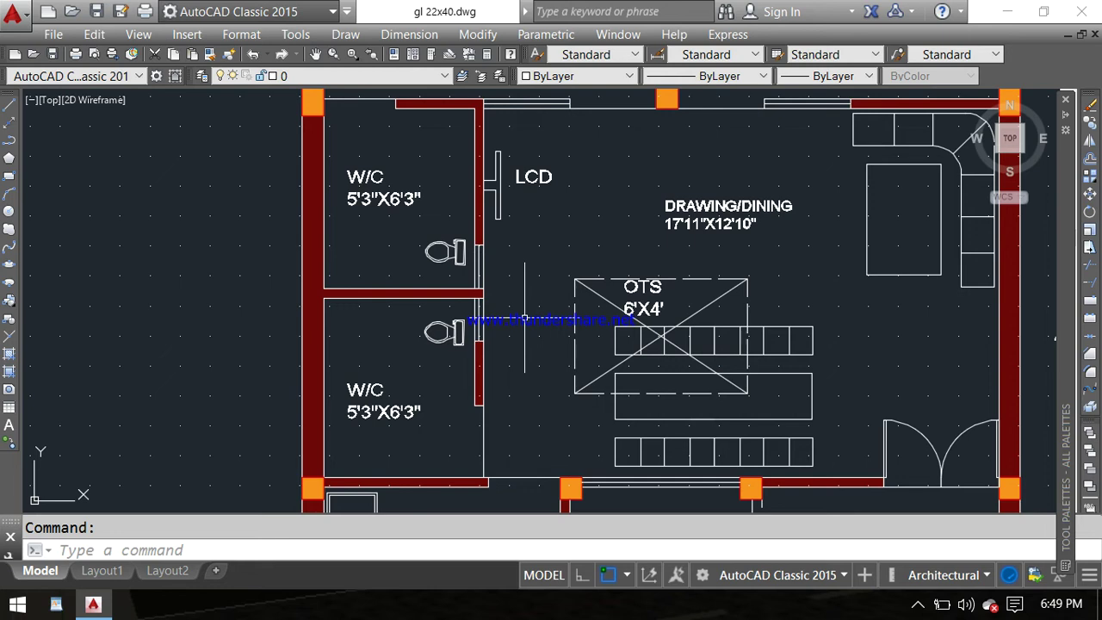
Reveal the LCD wall and DRAWING/DINING label beside the 6'X4' OTS.
{"action": "scroll", "coordinate": [365, 432], "scroll_direction": "up", "scroll_amount": 2}
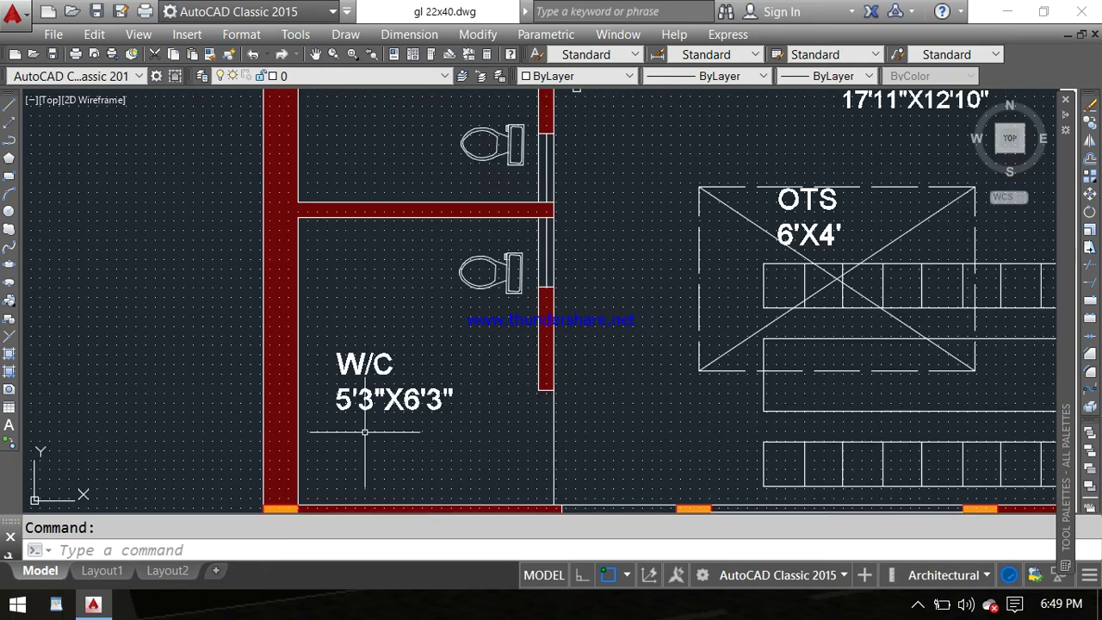
{"action": "scroll", "coordinate": [364, 432], "scroll_direction": "down", "scroll_amount": 2}
{"action": "middle_click_drag", "start_coordinate": [397, 434], "coordinate": [405, 389]}
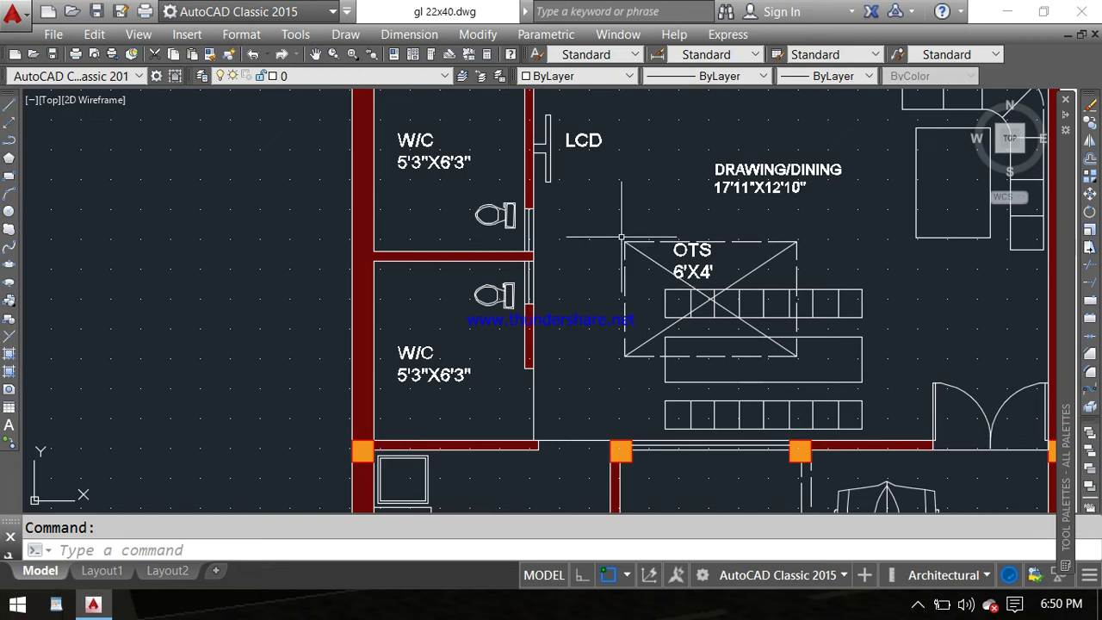
Pan up from the W/C rooms toward the bedrooms and the 25' dimension.
{"action": "middle_click_drag", "start_coordinate": [618, 222], "coordinate": [575, 362]}
{"action": "scroll", "coordinate": [601, 249], "scroll_direction": "down", "scroll_amount": 2}
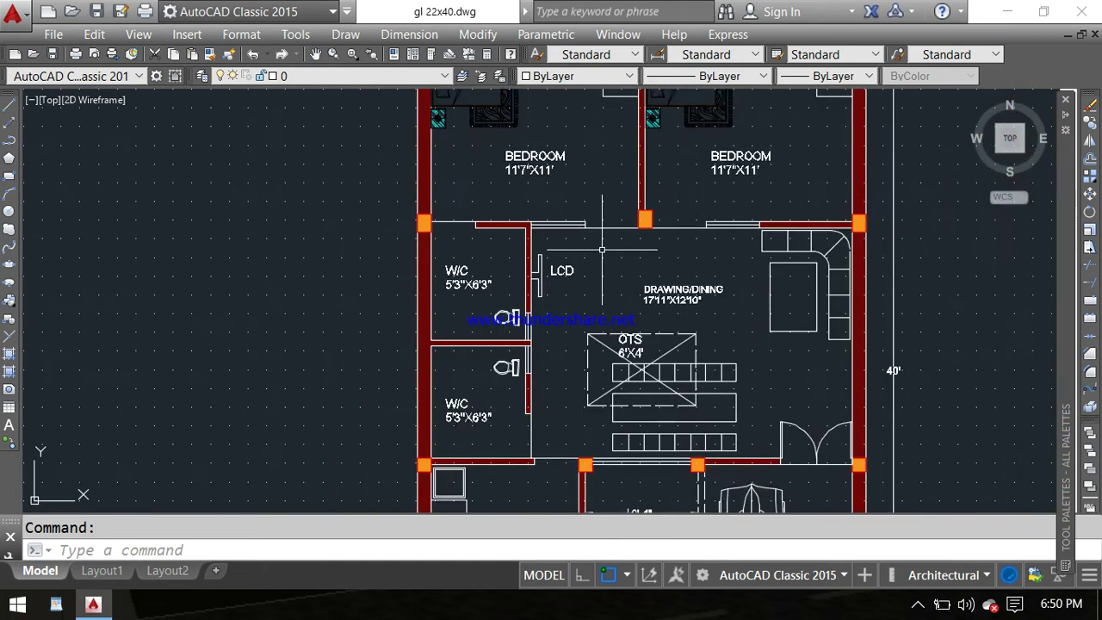
{"action": "middle_click_drag", "start_coordinate": [603, 182], "coordinate": [605, 260]}
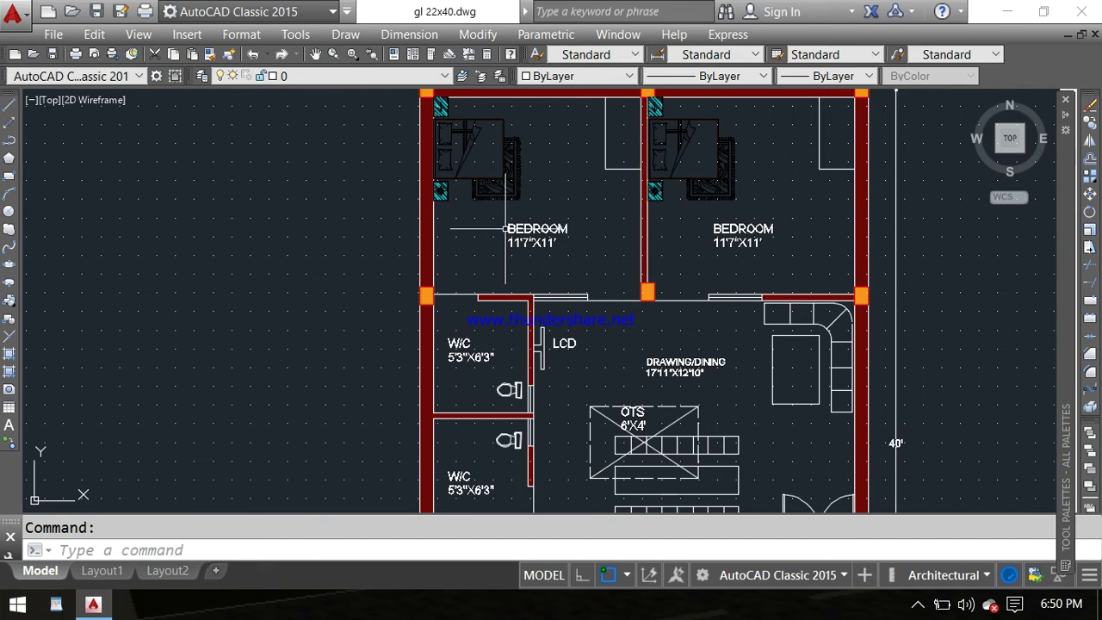
{"action": "scroll", "coordinate": [472, 232], "scroll_direction": "up", "scroll_amount": 2}
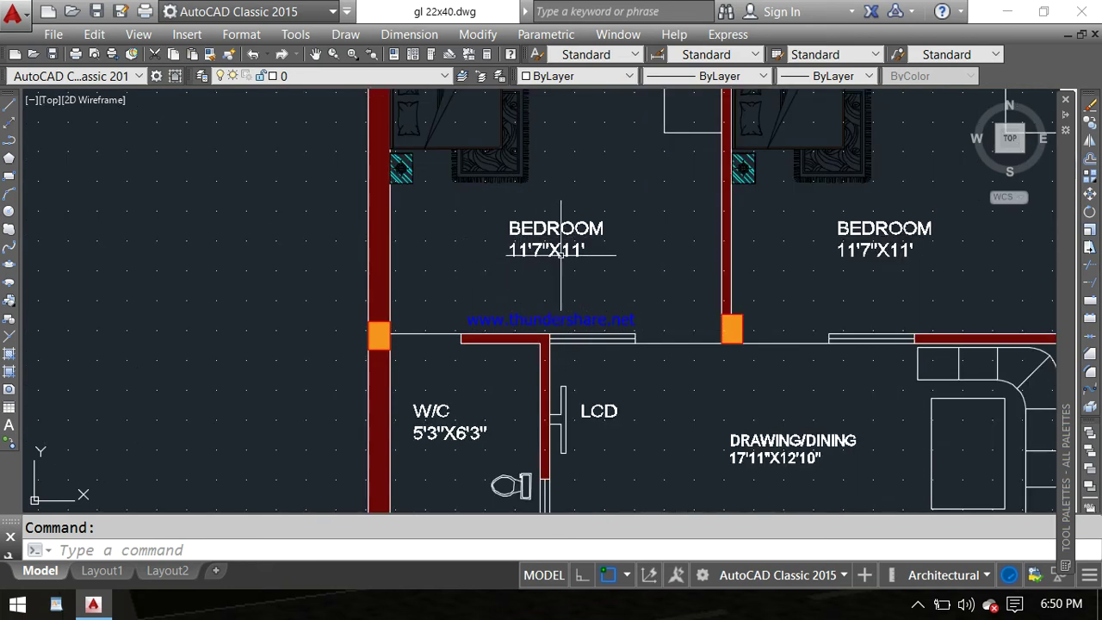
{"action": "scroll", "coordinate": [577, 246], "scroll_direction": "down", "scroll_amount": 2}
{"action": "mouse_move", "coordinate": [589, 208]}
{"action": "middle_mouse_down"}
{"action": "mouse_move", "coordinate": [589, 250]}
{"action": "mouse_move", "coordinate": [589, 215]}
{"action": "middle_mouse_up"}
{"action": "scroll", "coordinate": [528, 340], "scroll_direction": "up", "scroll_amount": 2}
{"action": "middle_click_drag", "start_coordinate": [527, 340], "coordinate": [528, 226]}
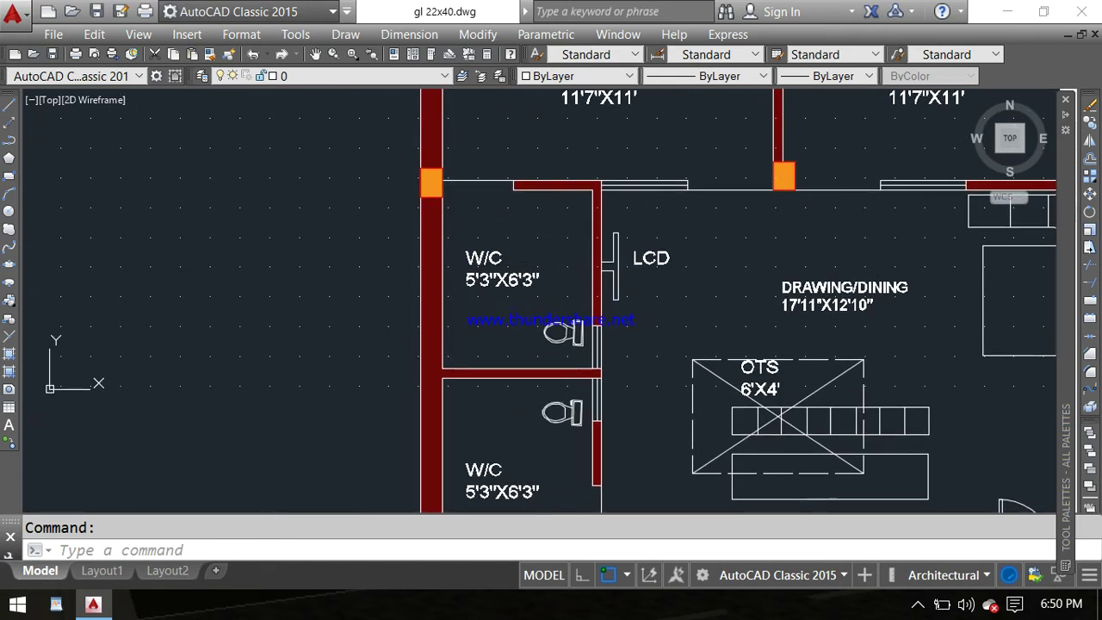
Pan past the W/C, LCD and OTS until both 11'7"X11' bedrooms are framed.
{"action": "middle_click_drag", "start_coordinate": [476, 290], "coordinate": [459, 329]}
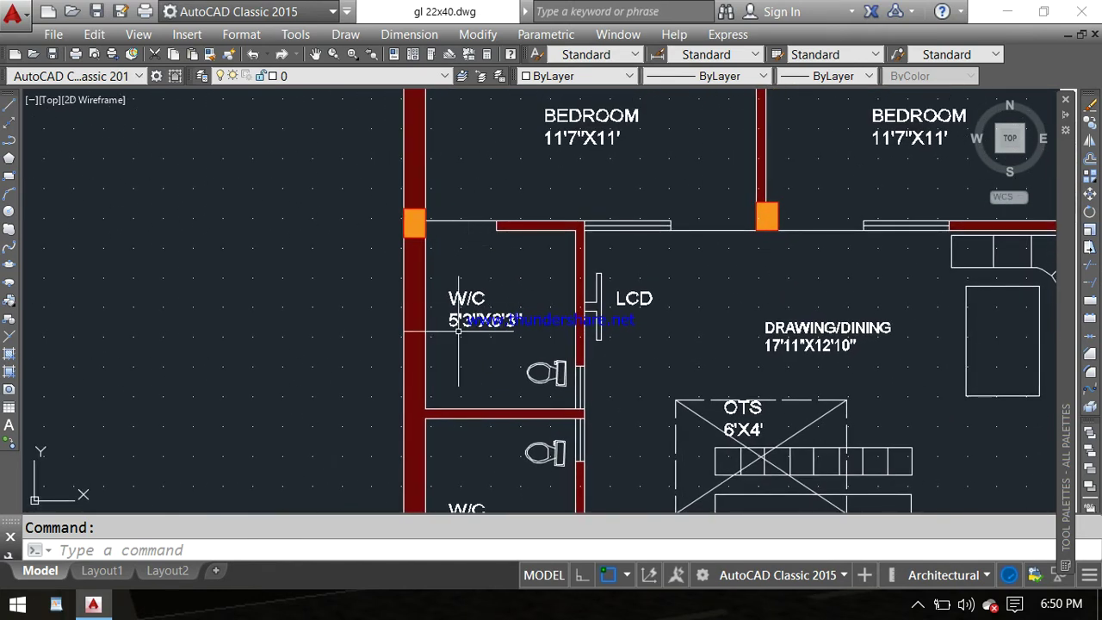
{"action": "scroll", "coordinate": [458, 330], "scroll_direction": "up", "scroll_amount": 2}
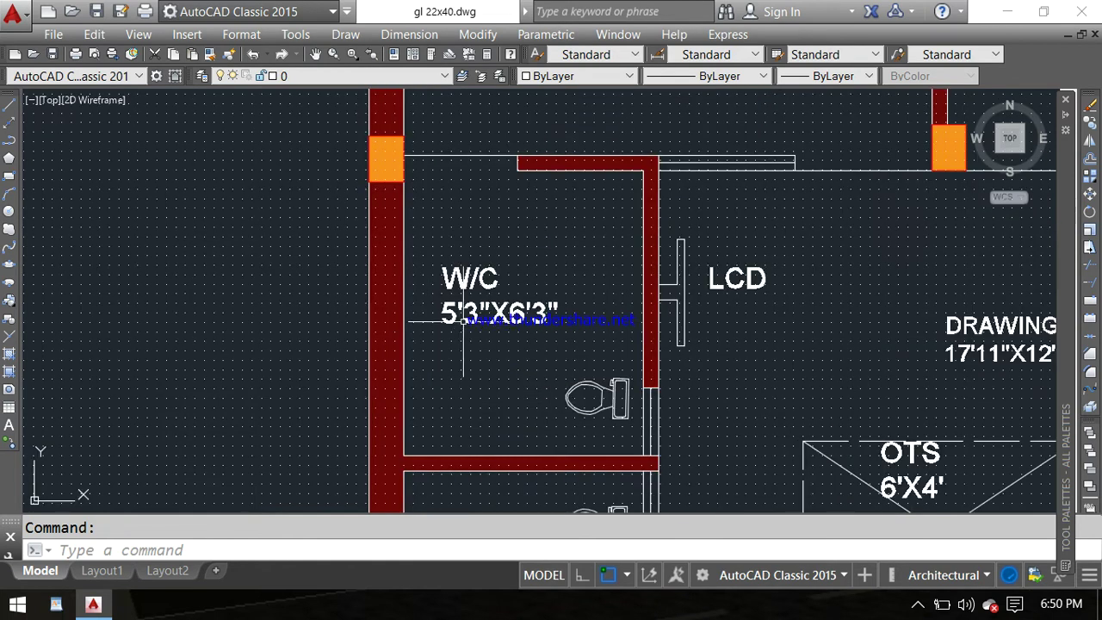
{"action": "scroll", "coordinate": [526, 318], "scroll_direction": "down", "scroll_amount": 2}
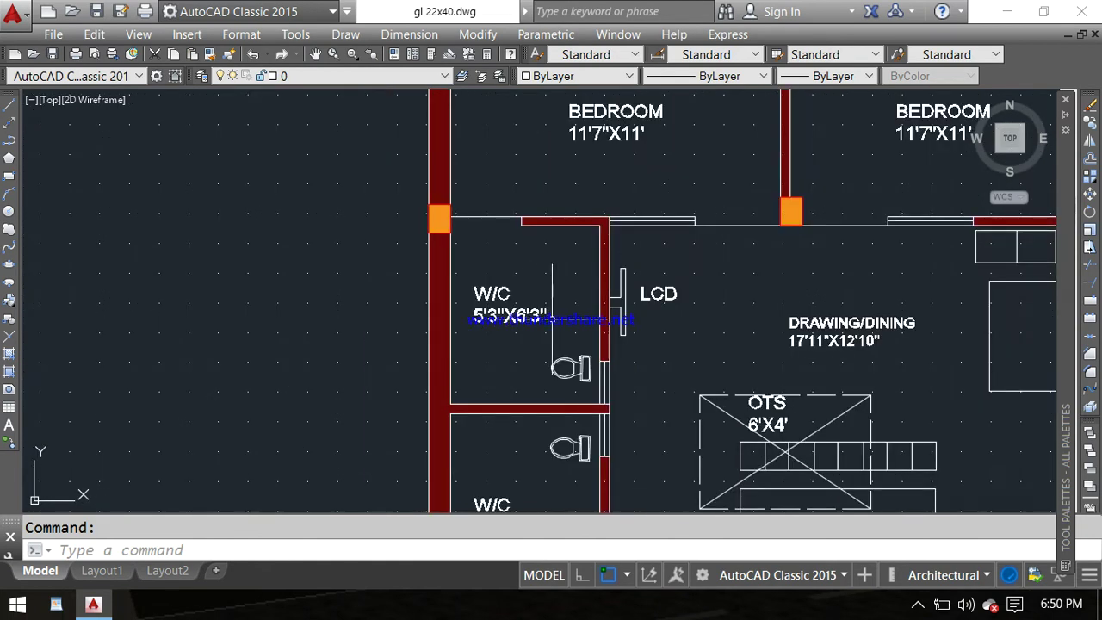
{"action": "middle_click_drag", "start_coordinate": [568, 379], "coordinate": [525, 379]}
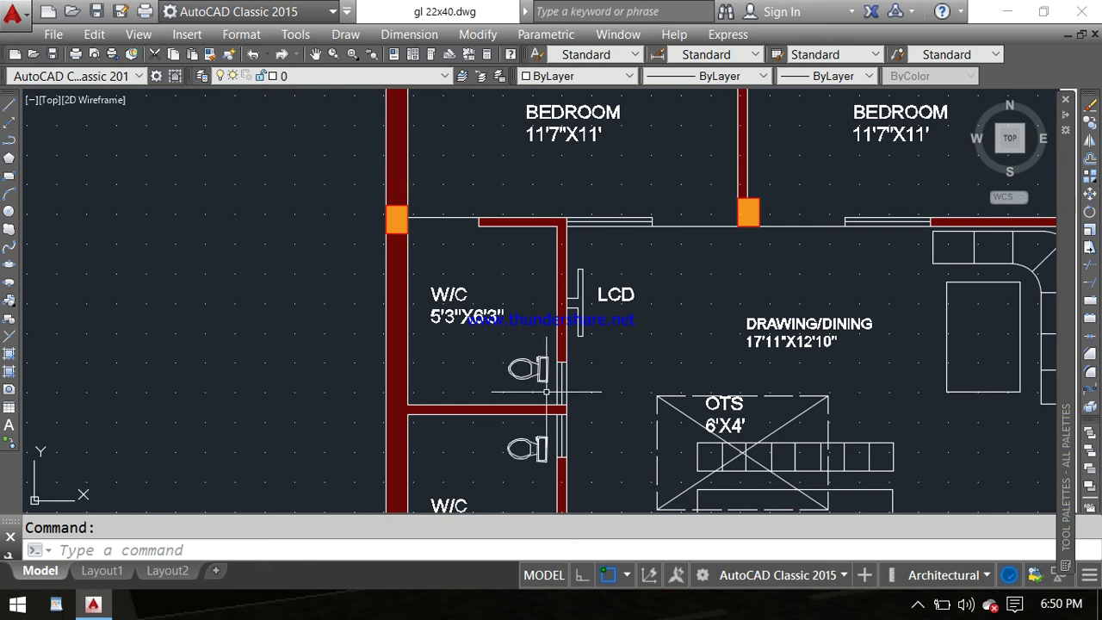
{"action": "scroll", "coordinate": [564, 378], "scroll_direction": "up", "scroll_amount": 2}
{"action": "scroll", "coordinate": [549, 379], "scroll_direction": "down", "scroll_amount": 2}
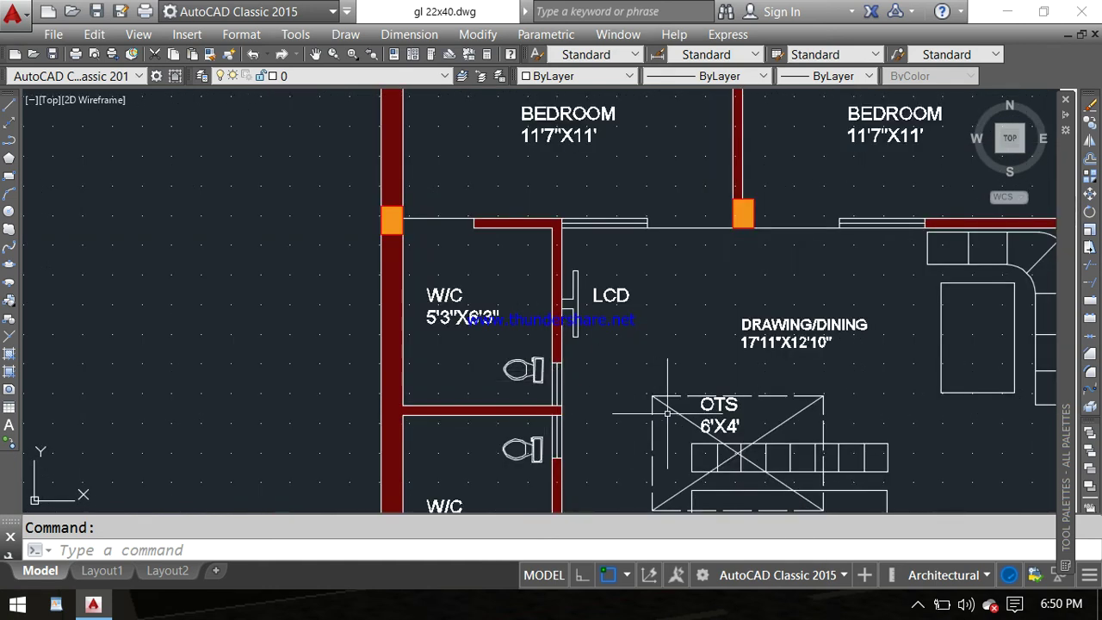
{"action": "middle_click_drag", "start_coordinate": [667, 413], "coordinate": [643, 413]}
{"action": "scroll", "coordinate": [654, 387], "scroll_direction": "up", "scroll_amount": 2}
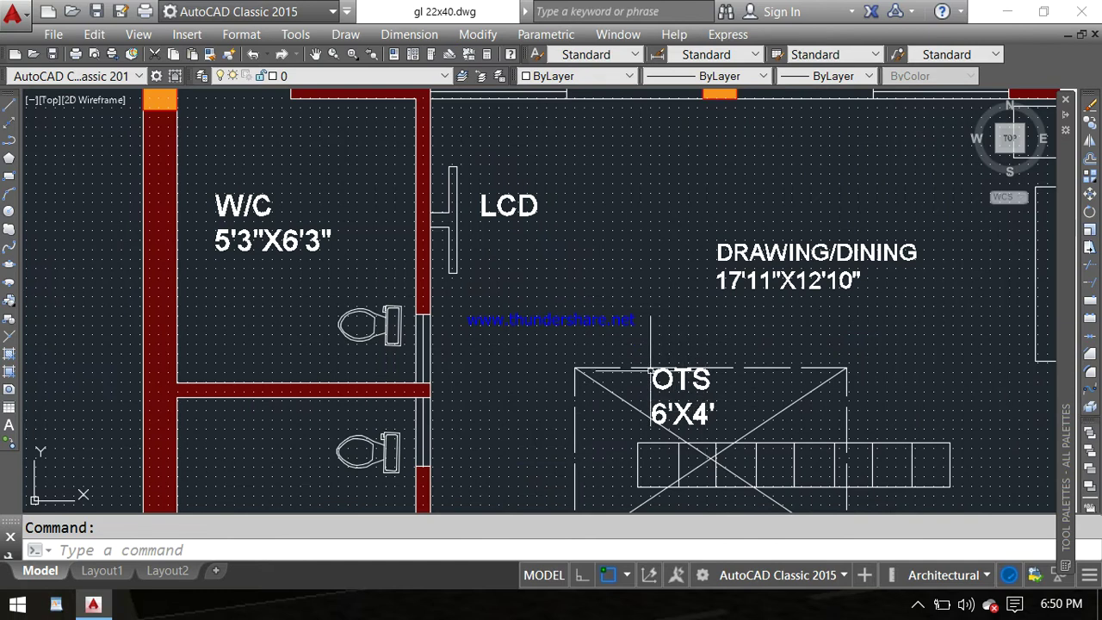
{"action": "scroll", "coordinate": [640, 392], "scroll_direction": "down", "scroll_amount": 2}
{"action": "mouse_move", "coordinate": [627, 235]}
{"action": "middle_mouse_down"}
{"action": "mouse_move", "coordinate": [627, 422]}
{"action": "mouse_move", "coordinate": [618, 435]}
{"action": "middle_mouse_up"}
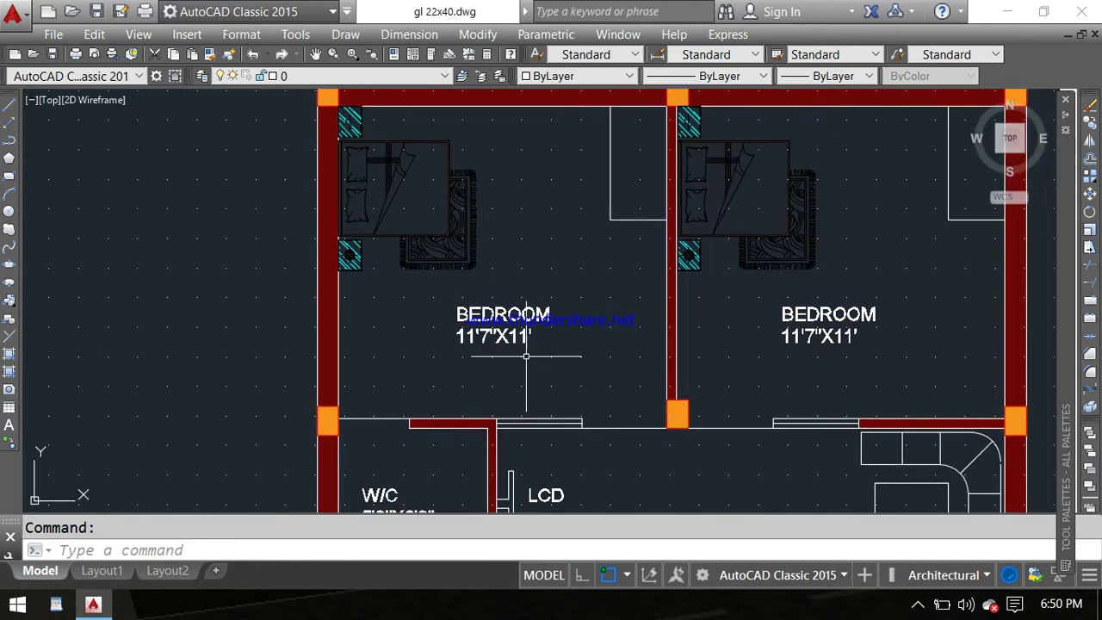
Zoom around the two bedrooms, then out to show the 25' width down to the OTS.
{"action": "scroll", "coordinate": [514, 432], "scroll_direction": "up", "scroll_amount": 2}
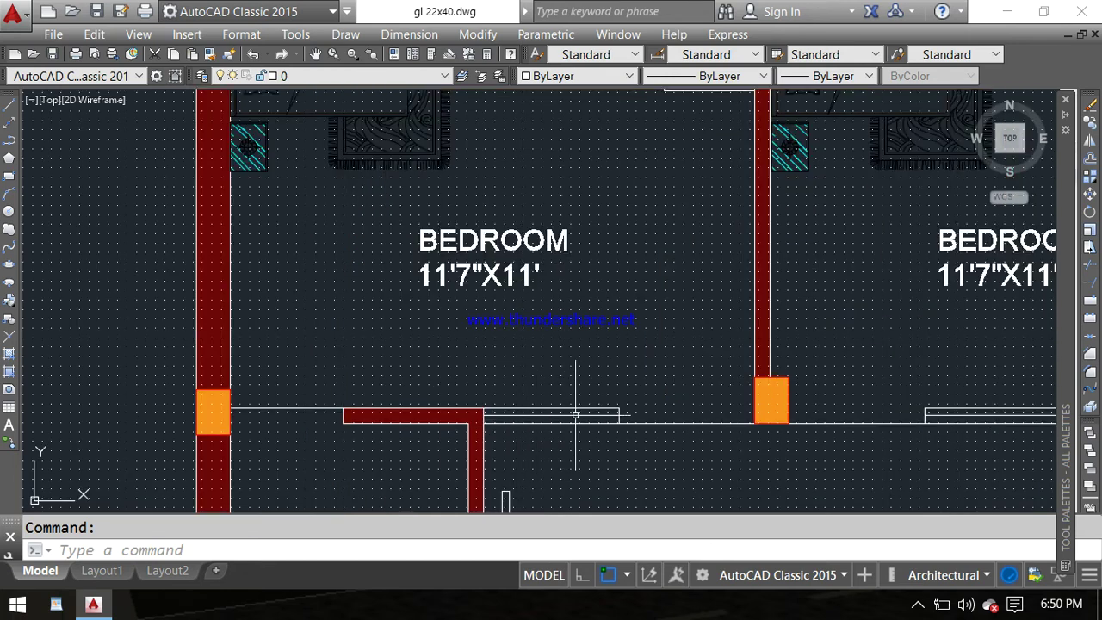
{"action": "scroll", "coordinate": [585, 417], "scroll_direction": "down", "scroll_amount": 4}
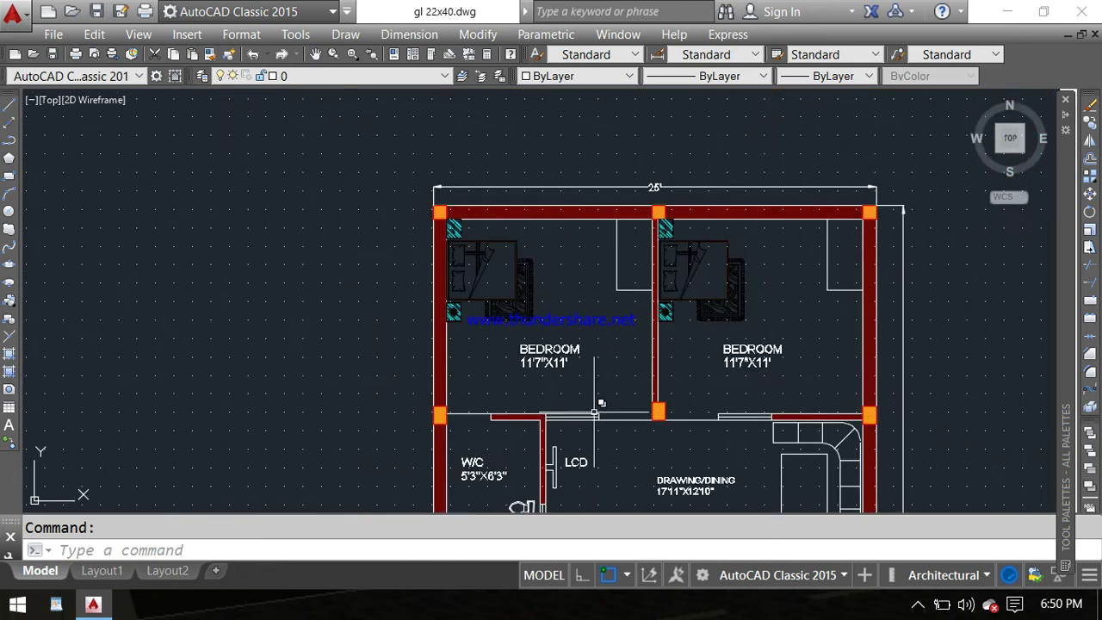
{"action": "middle_click_drag", "start_coordinate": [696, 379], "coordinate": [687, 394]}
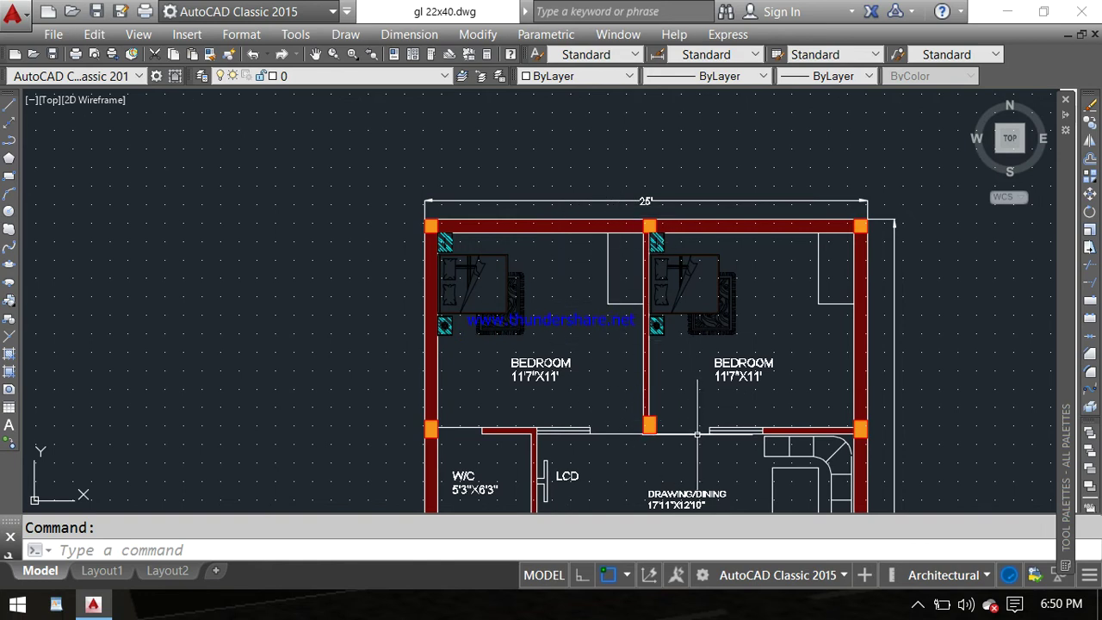
{"action": "scroll", "coordinate": [697, 434], "scroll_direction": "up", "scroll_amount": 2}
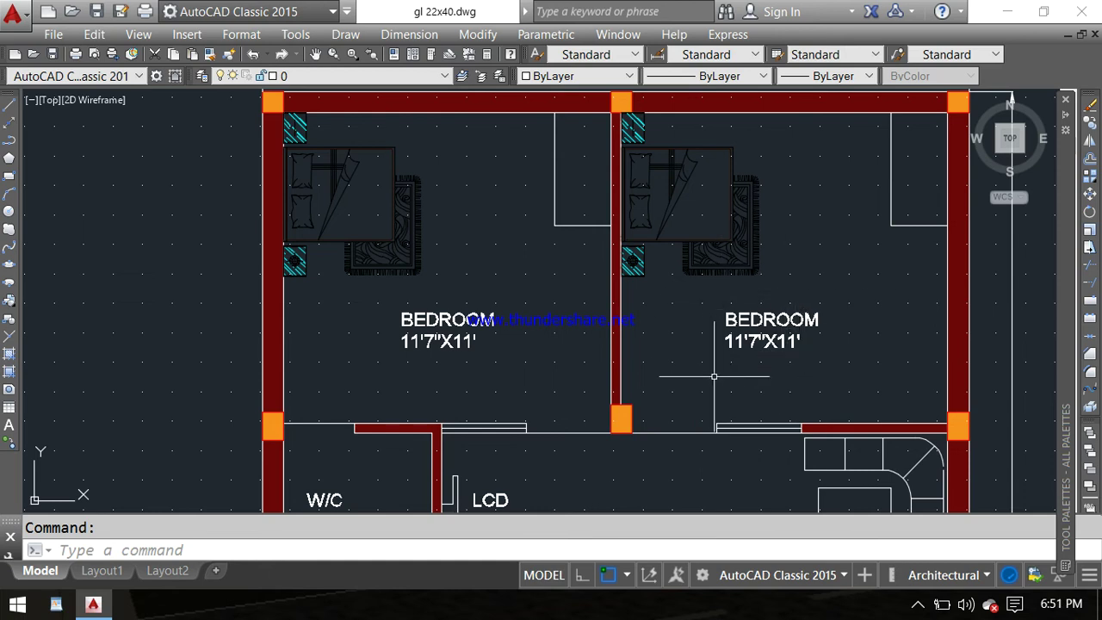
{"action": "scroll", "coordinate": [759, 364], "scroll_direction": "up", "scroll_amount": 2}
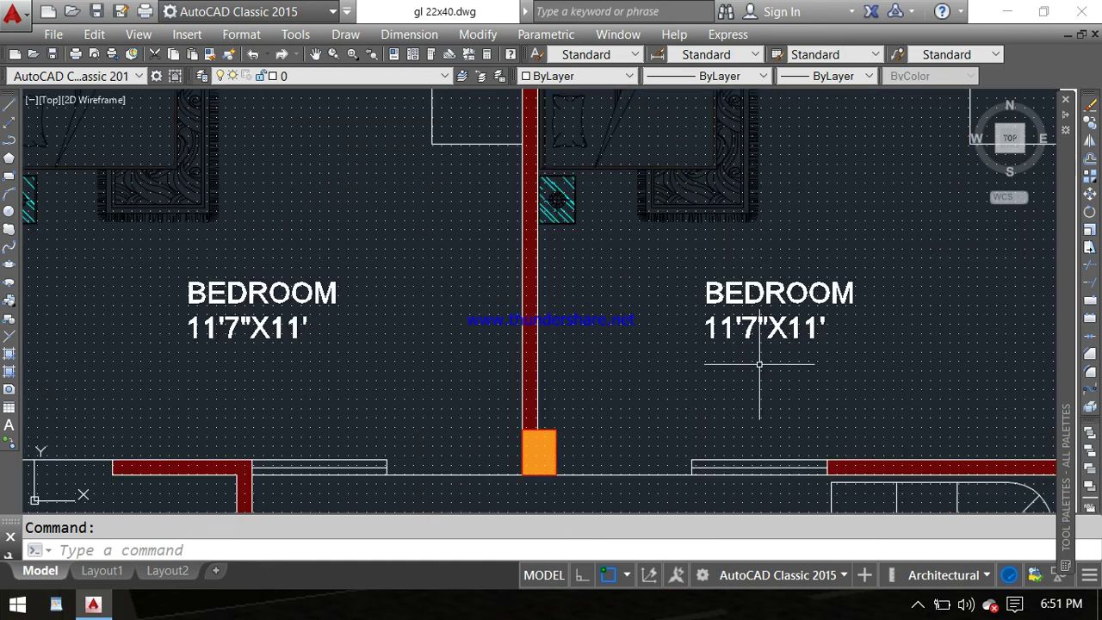
{"action": "scroll", "coordinate": [759, 364], "scroll_direction": "down", "scroll_amount": 4}
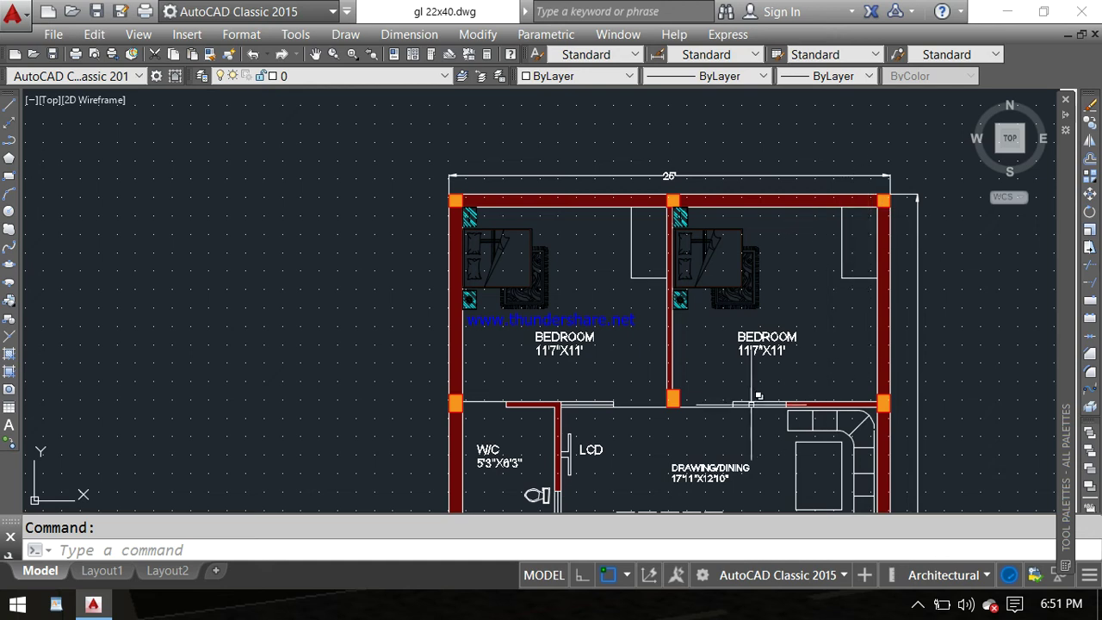
{"action": "scroll", "coordinate": [726, 425], "scroll_direction": "up", "scroll_amount": 2}
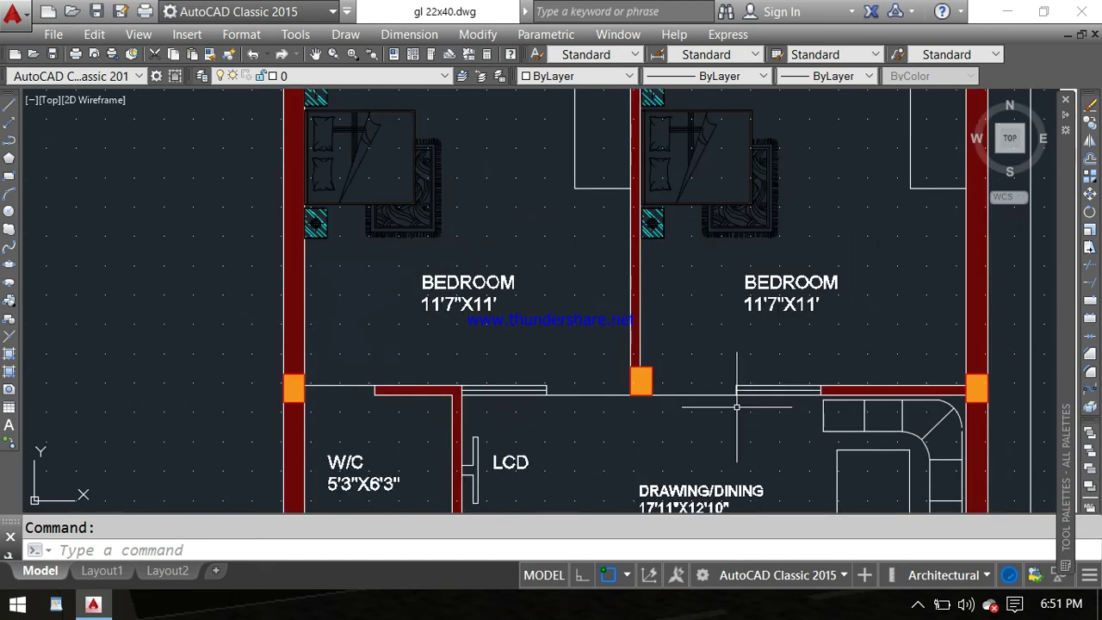
{"action": "scroll", "coordinate": [740, 387], "scroll_direction": "down", "scroll_amount": 2}
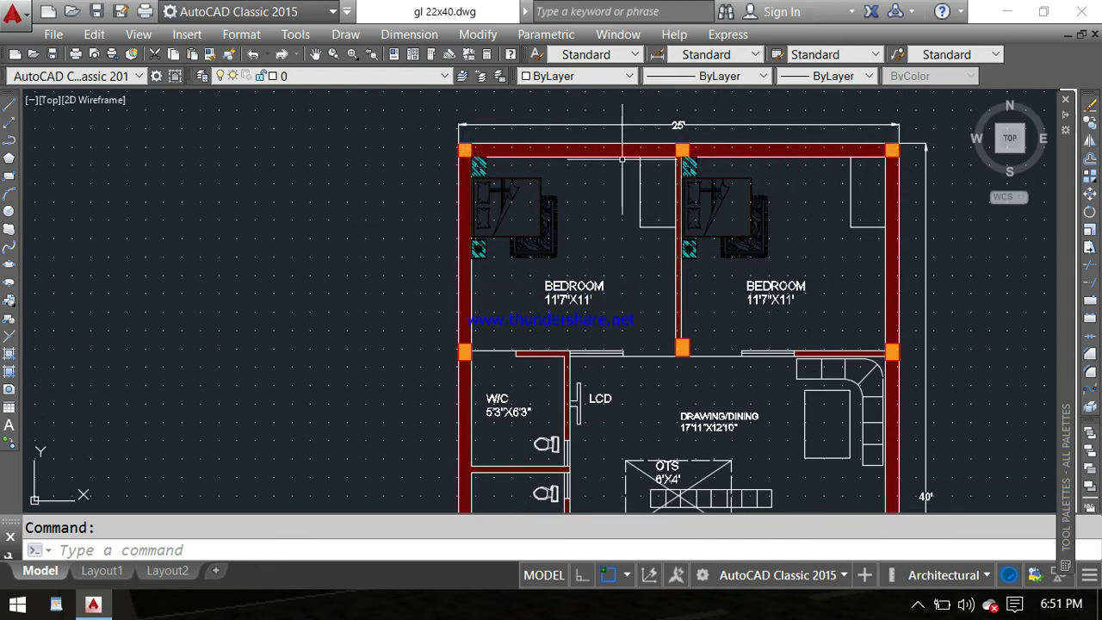
Pan down past the green area and stair labels to the GROUND FLOOR PLAN title.
{"action": "middle_click_drag", "start_coordinate": [529, 298], "coordinate": [543, 214]}
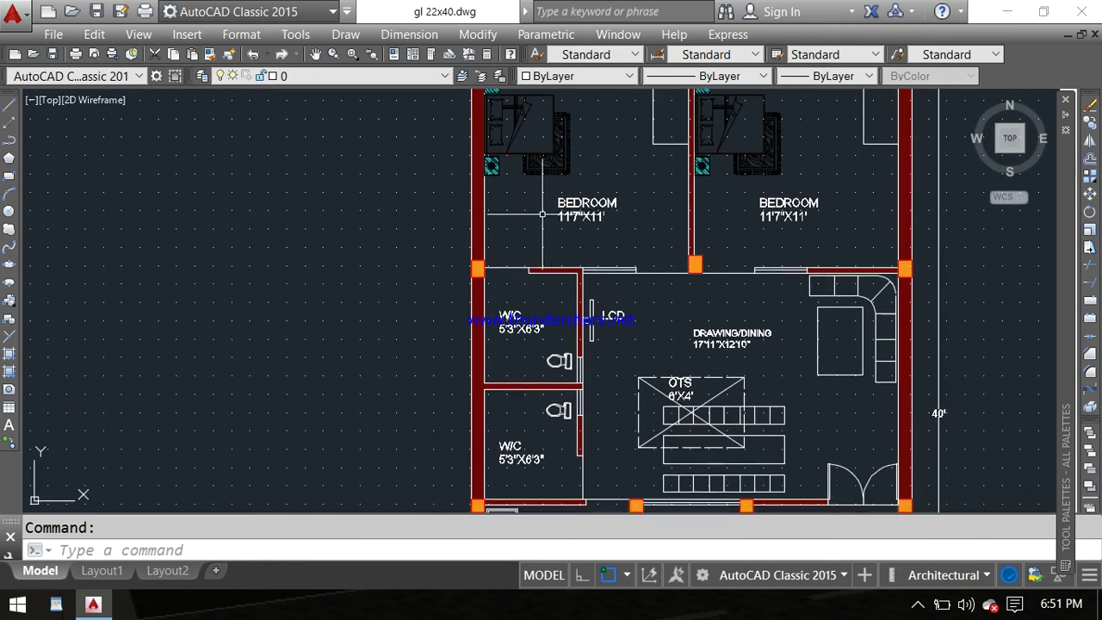
{"action": "scroll", "coordinate": [688, 285], "scroll_direction": "down", "scroll_amount": 2}
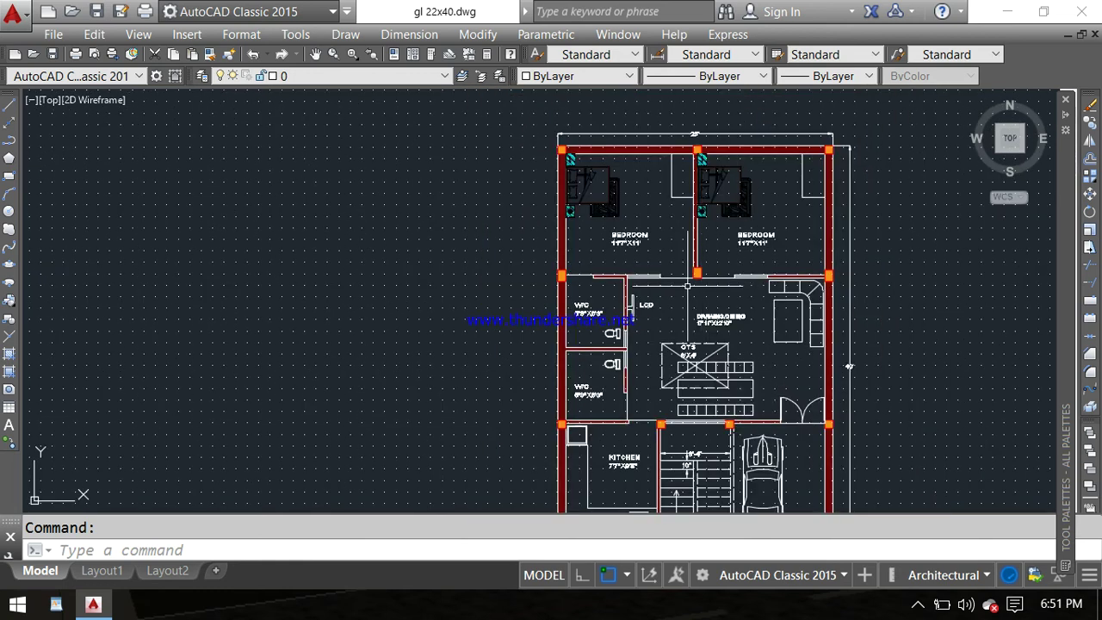
{"action": "middle_click_drag", "start_coordinate": [738, 319], "coordinate": [738, 258]}
{"action": "middle_click_drag", "start_coordinate": [691, 347], "coordinate": [702, 295]}
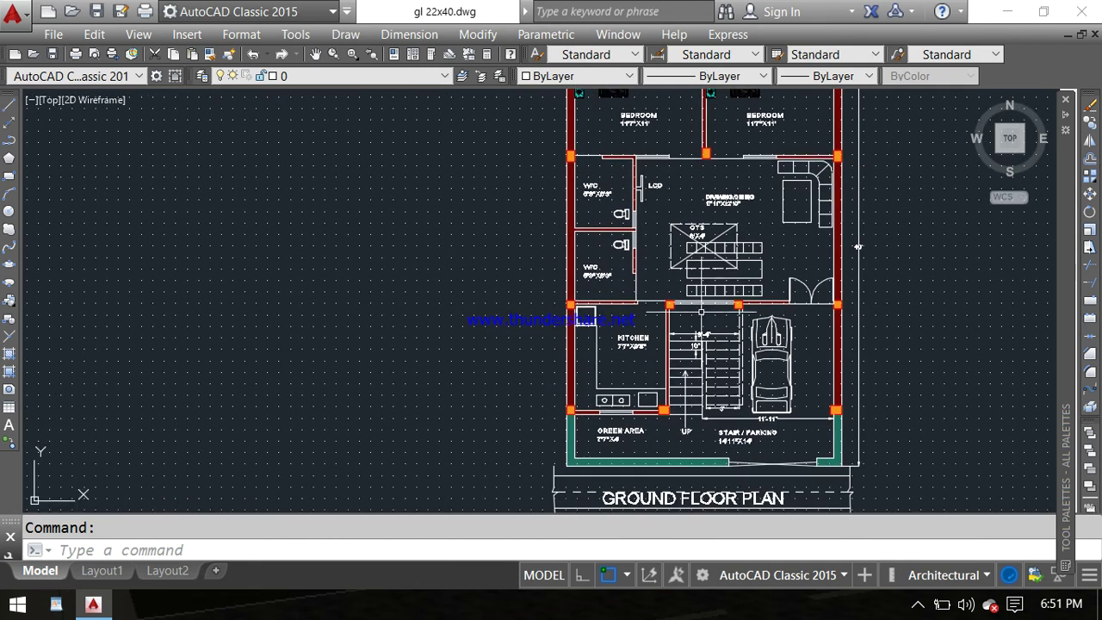
{"action": "scroll", "coordinate": [572, 319], "scroll_direction": "up", "scroll_amount": 2}
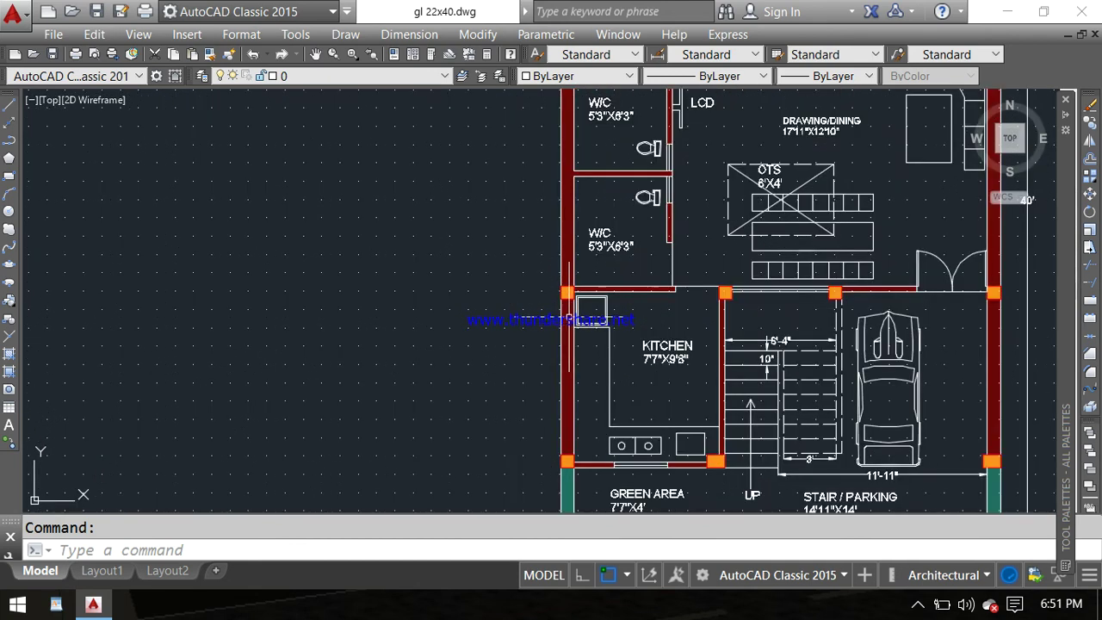
{"action": "scroll", "coordinate": [701, 337], "scroll_direction": "down", "scroll_amount": 2}
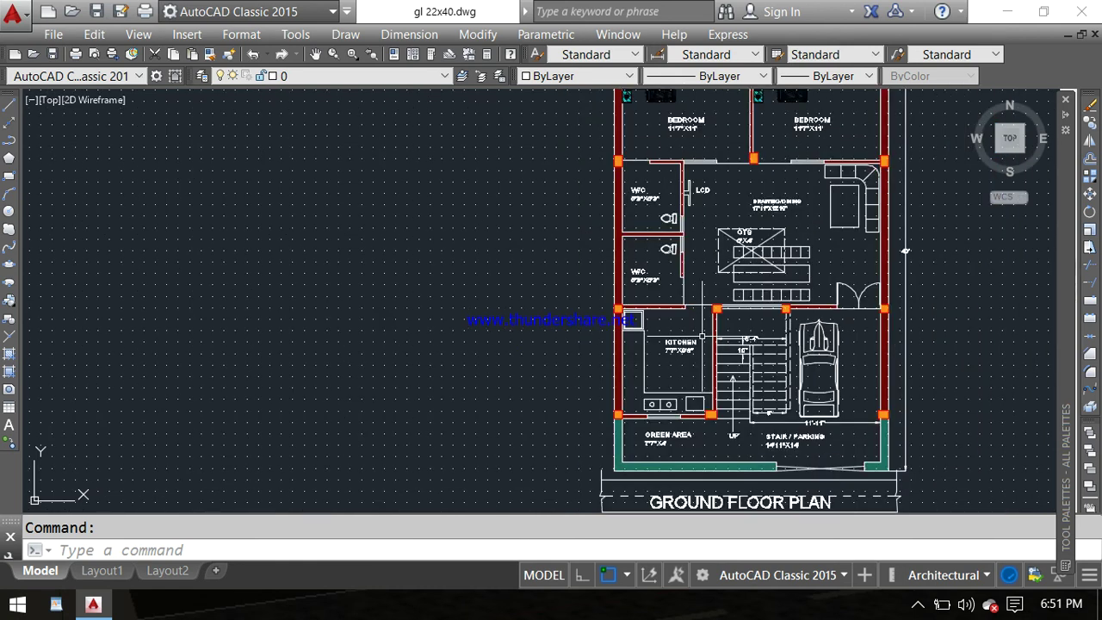
{"action": "middle_click_drag", "start_coordinate": [699, 333], "coordinate": [694, 256]}
Zoom out and pan so the plan from bedrooms to title fits on screen.
{"action": "scroll", "coordinate": [601, 342], "scroll_direction": "up", "scroll_amount": 2}
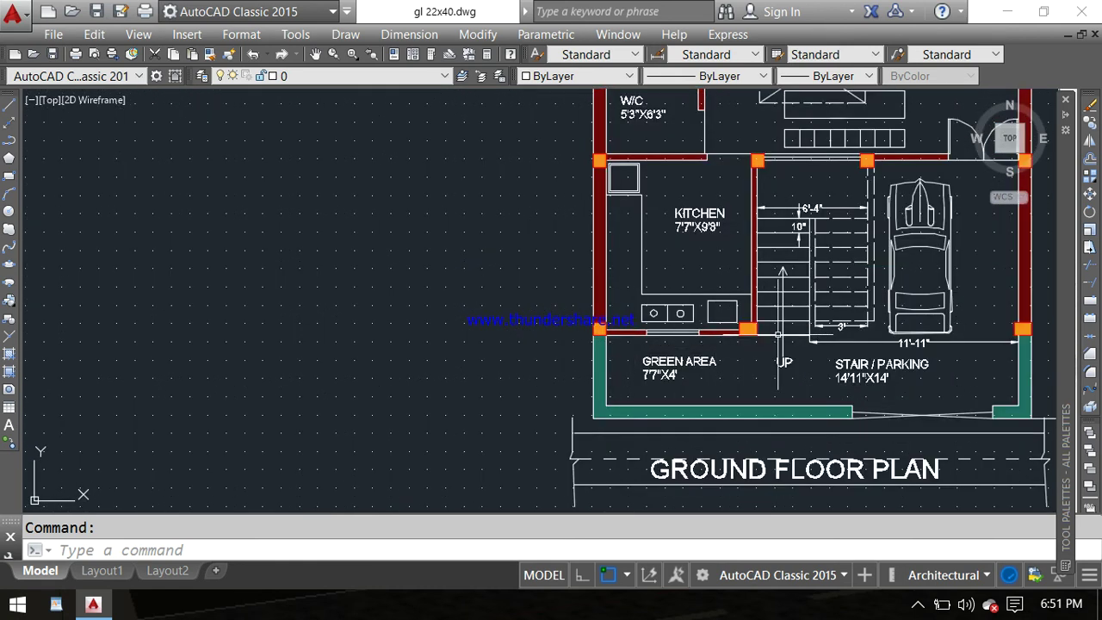
{"action": "scroll", "coordinate": [809, 338], "scroll_direction": "down", "scroll_amount": 1}
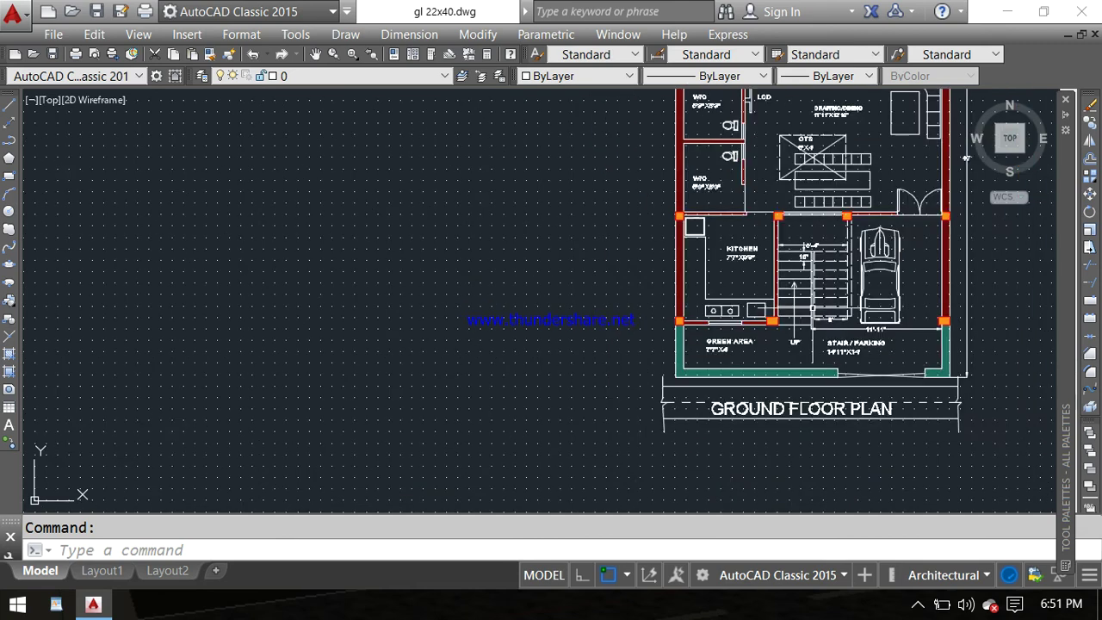
{"action": "scroll", "coordinate": [818, 302], "scroll_direction": "down", "scroll_amount": 1}
{"action": "middle_click_drag", "start_coordinate": [817, 299], "coordinate": [756, 414]}
{"action": "scroll", "coordinate": [775, 275], "scroll_direction": "down", "scroll_amount": 2}
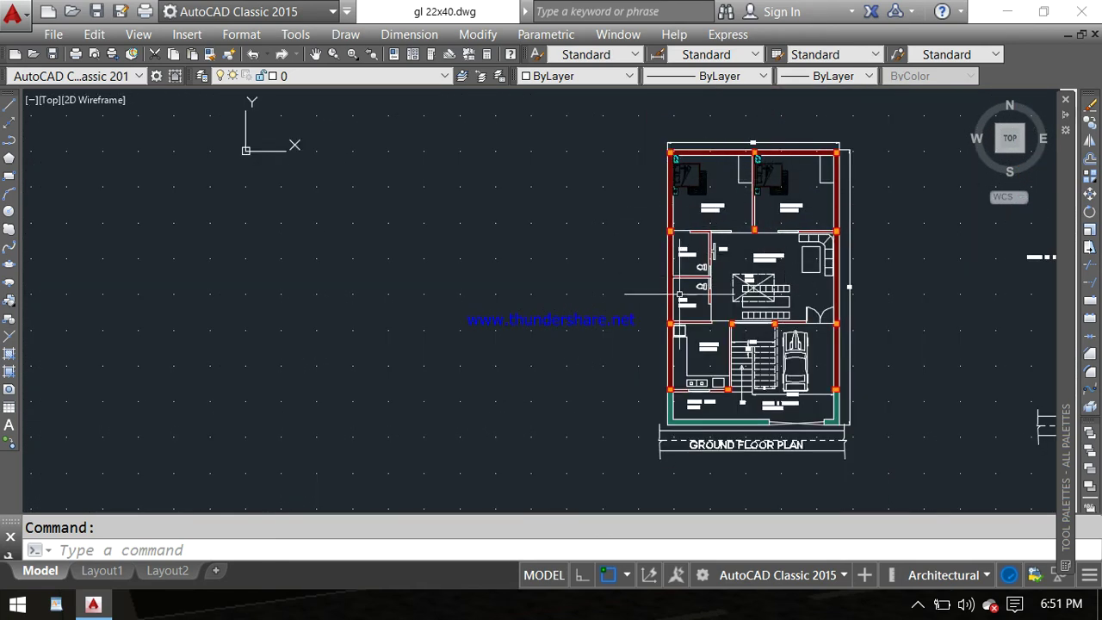
Enlarge the bedrooms, then shift the plan left to expose the neighbouring plan.
{"action": "scroll", "coordinate": [680, 340], "scroll_direction": "up", "scroll_amount": 3}
{"action": "middle_click_drag", "start_coordinate": [765, 127], "coordinate": [659, 208]}
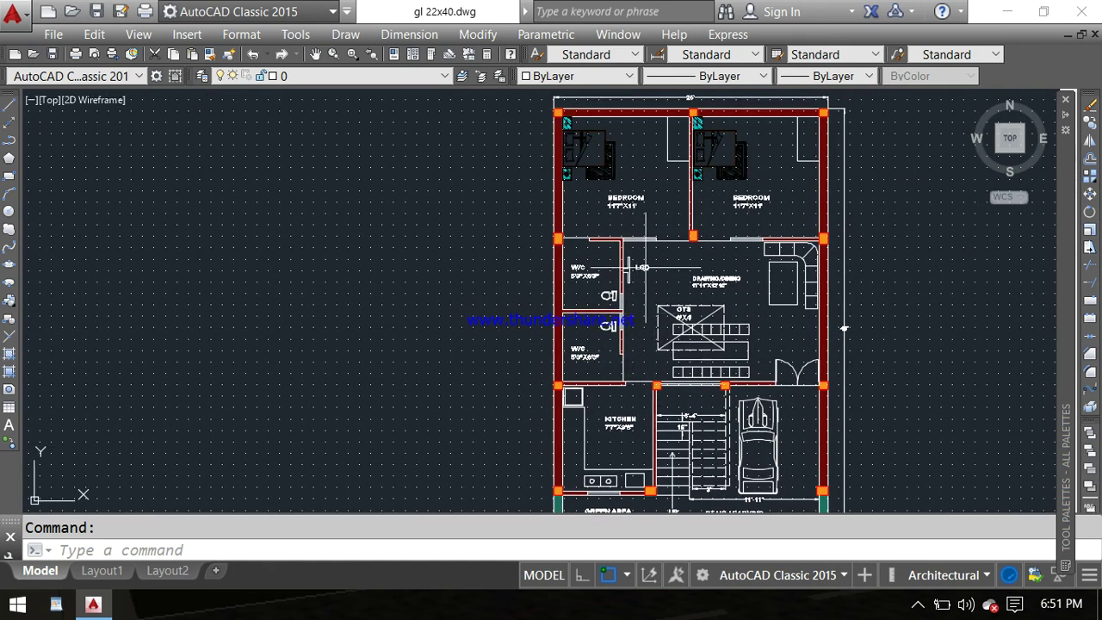
{"action": "scroll", "coordinate": [754, 211], "scroll_direction": "down", "scroll_amount": 2}
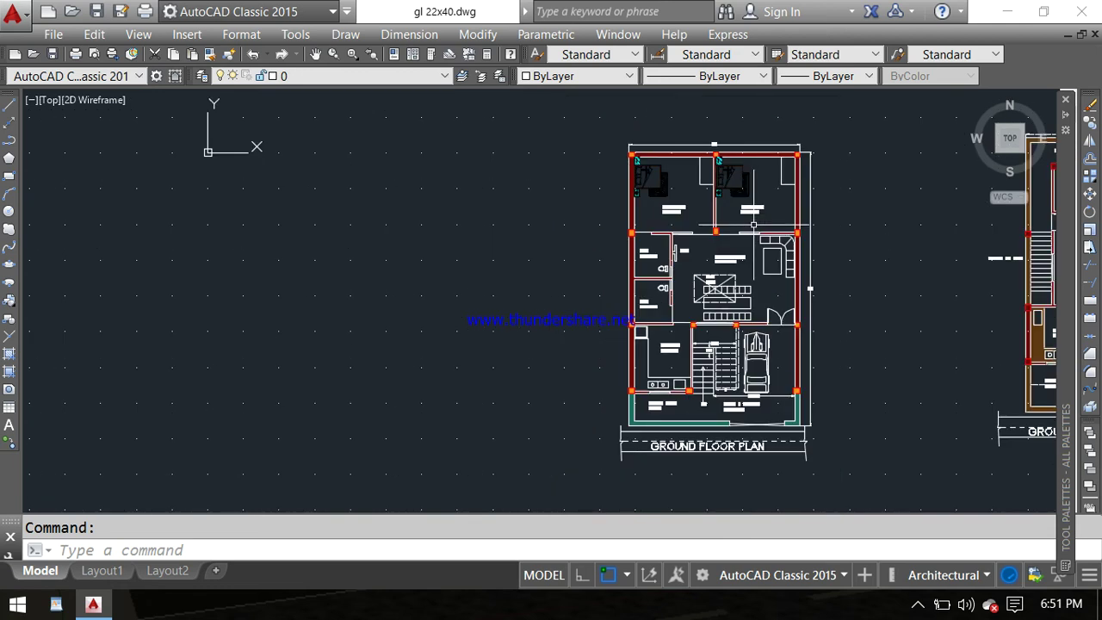
{"action": "middle_click_drag", "start_coordinate": [757, 210], "coordinate": [648, 199]}
{"action": "scroll", "coordinate": [649, 160], "scroll_direction": "up", "scroll_amount": 2}
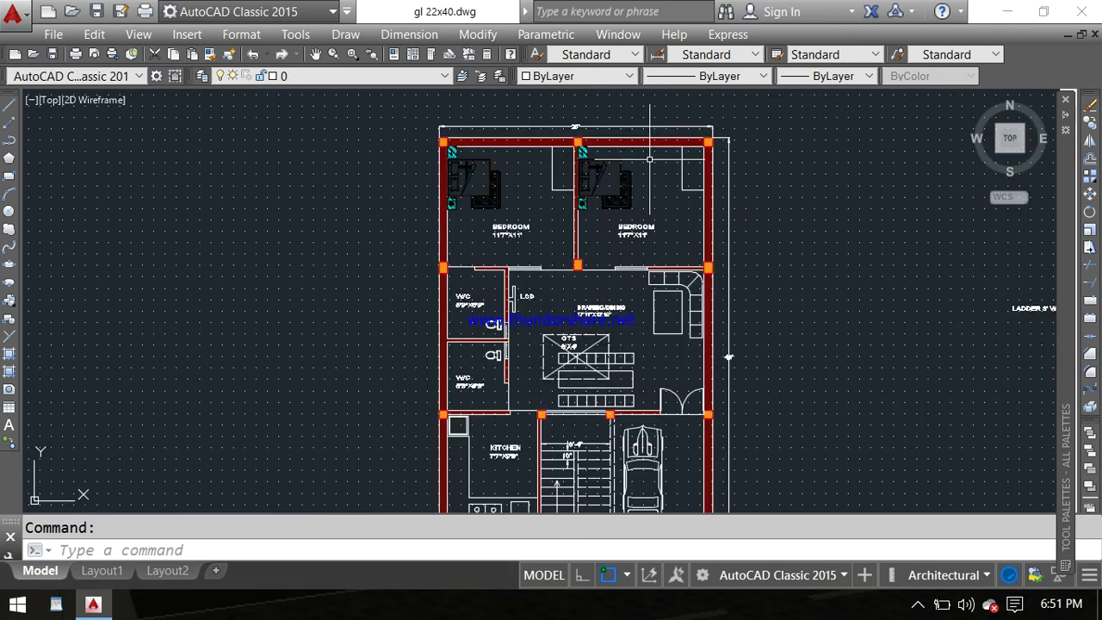
{"action": "scroll", "coordinate": [654, 185], "scroll_direction": "down", "scroll_amount": 2}
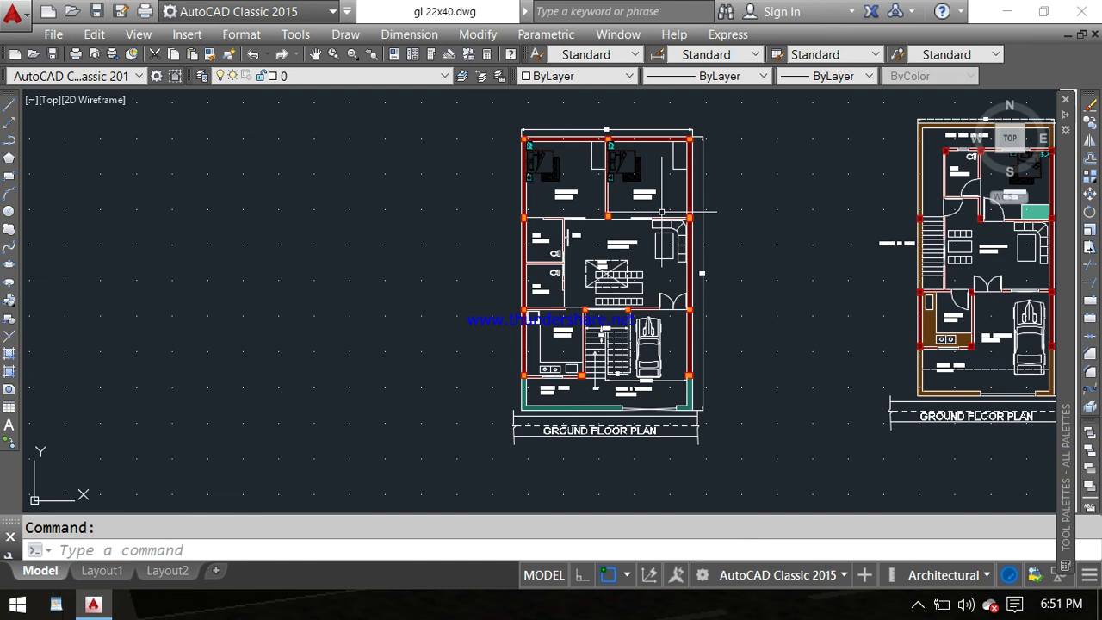
Centre the left ground floor plan large with the second plan on the right.
{"action": "scroll", "coordinate": [677, 210], "scroll_direction": "up", "scroll_amount": 2}
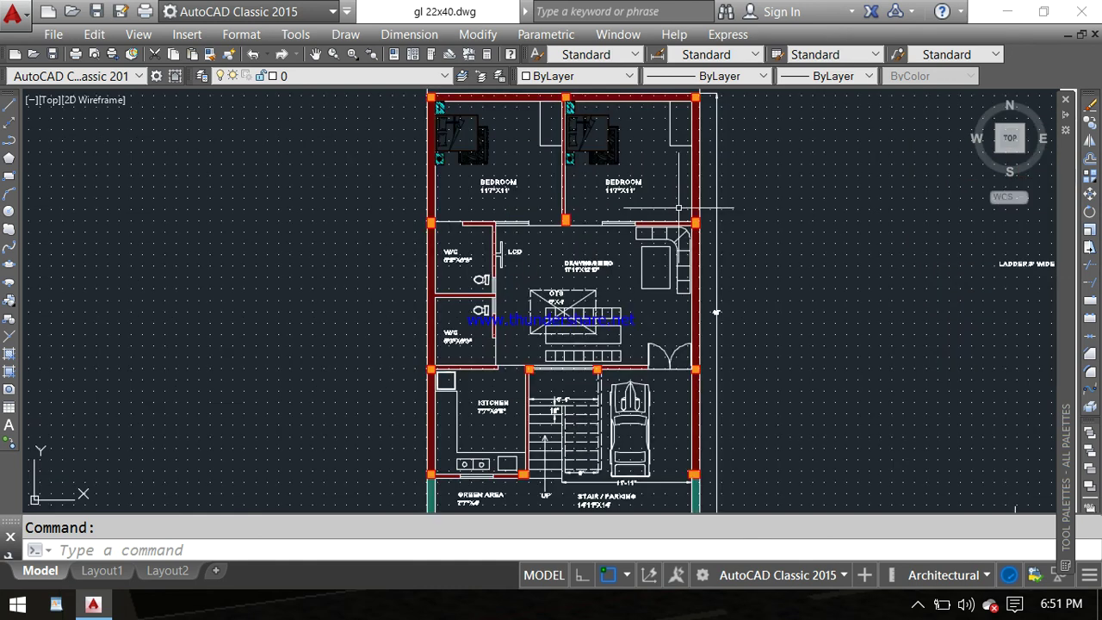
{"action": "middle_click_drag", "start_coordinate": [678, 207], "coordinate": [659, 190]}
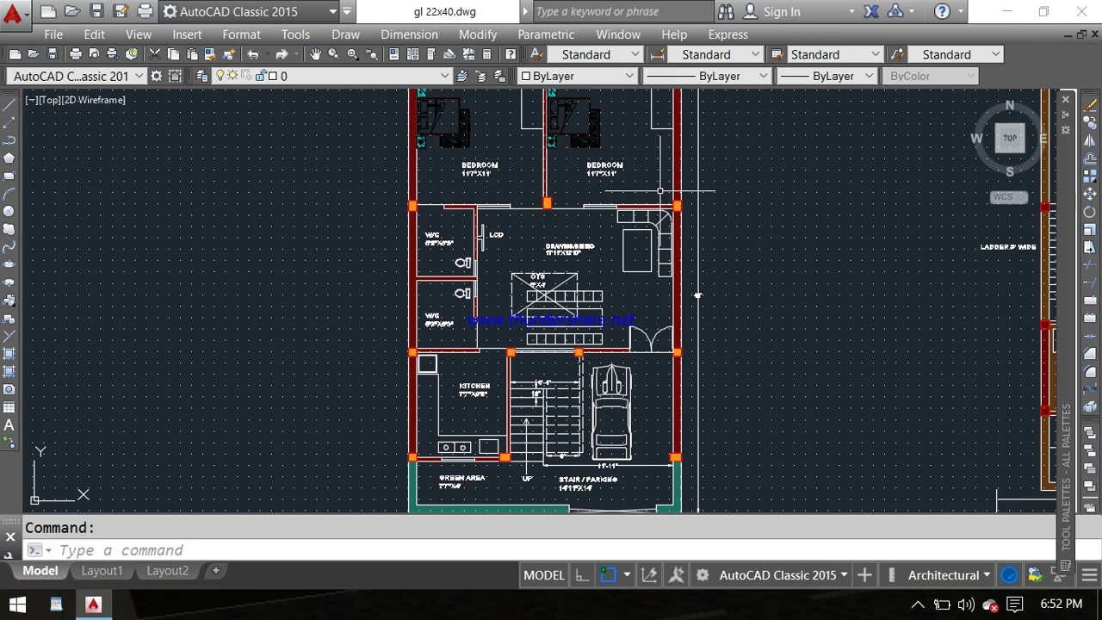
{"action": "scroll", "coordinate": [659, 193], "scroll_direction": "down", "scroll_amount": 4}
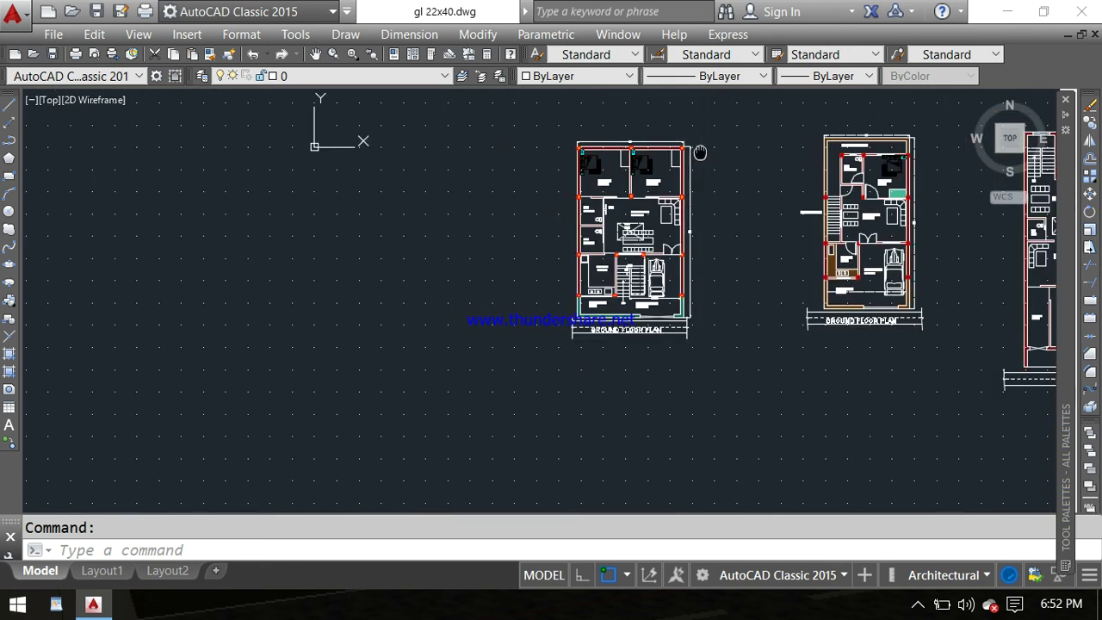
{"action": "middle_click_drag", "start_coordinate": [698, 150], "coordinate": [618, 219]}
{"action": "scroll", "coordinate": [629, 278], "scroll_direction": "up", "scroll_amount": 2}
{"action": "mouse_move", "coordinate": [629, 278]}
{"action": "middle_mouse_down"}
{"action": "mouse_move", "coordinate": [633, 199]}
{"action": "mouse_move", "coordinate": [628, 215]}
{"action": "middle_mouse_up"}
{"action": "scroll", "coordinate": [635, 184], "scroll_direction": "up", "scroll_amount": 2}
{"action": "scroll", "coordinate": [629, 215], "scroll_direction": "down", "scroll_amount": 2}
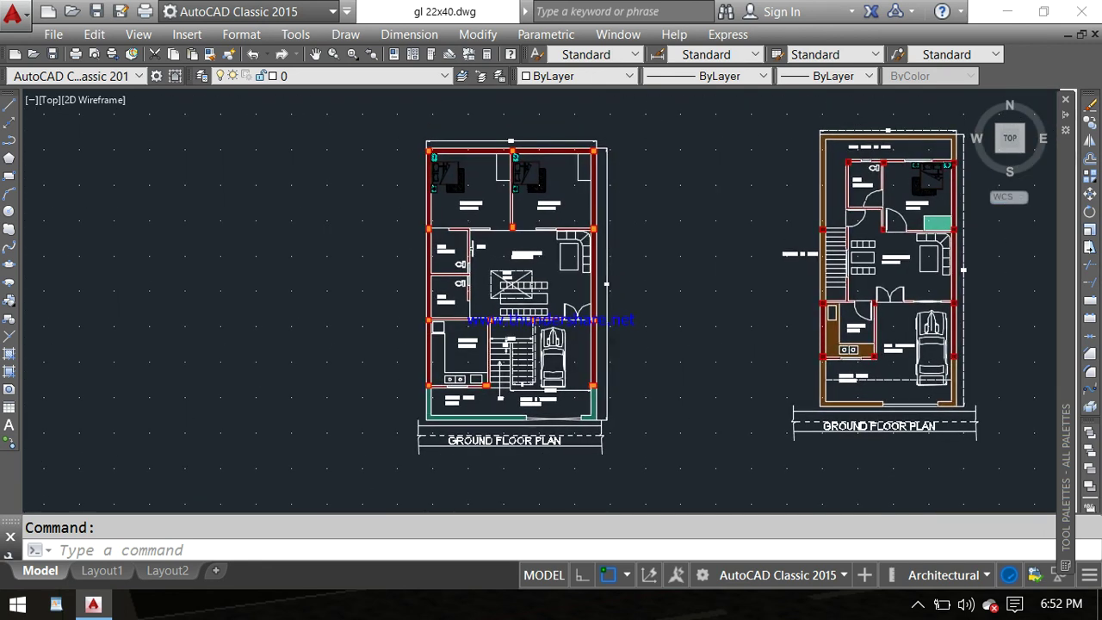
{"action": "scroll", "coordinate": [627, 215], "scroll_direction": "up", "scroll_amount": 2}
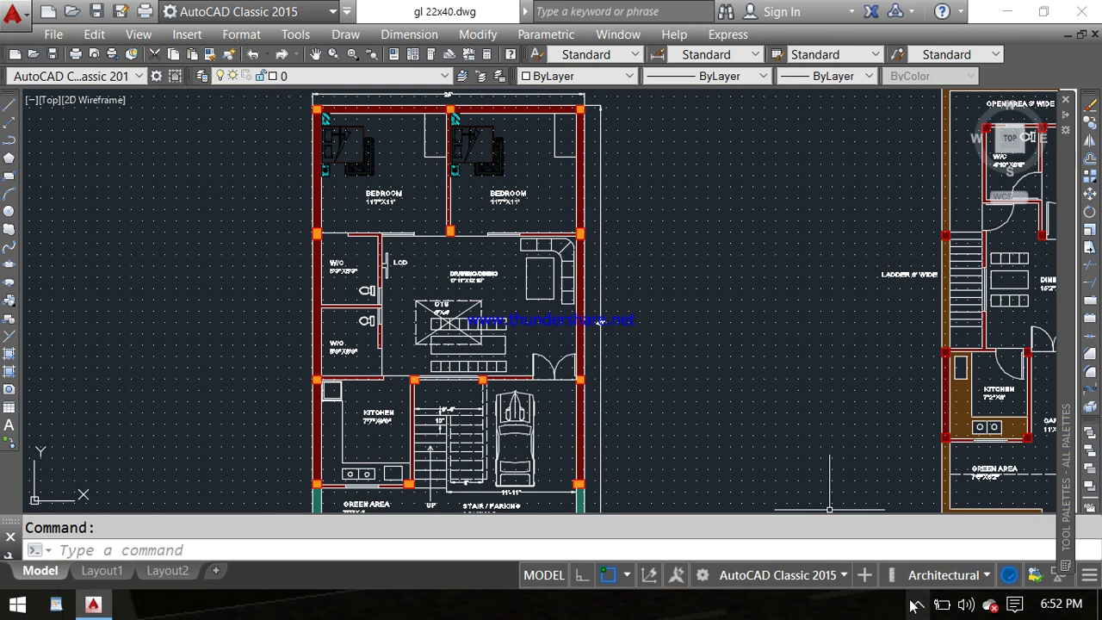